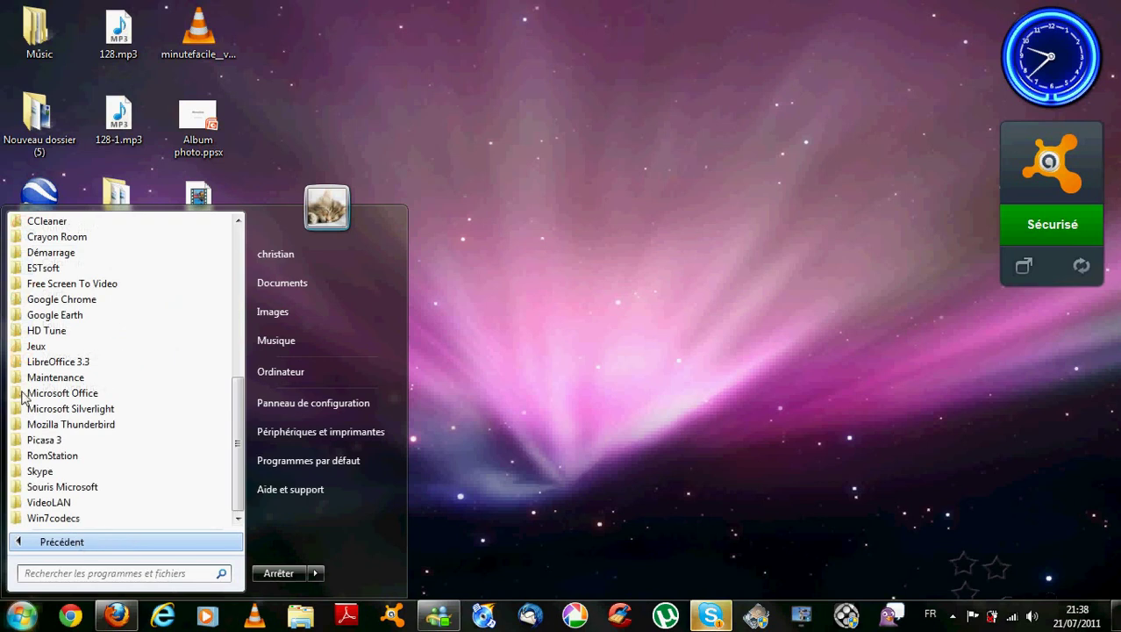
Launch Microsoft Office PowerPoint 2007 and maximize its window
{"action": "left_click", "coordinate": [35, 541]}
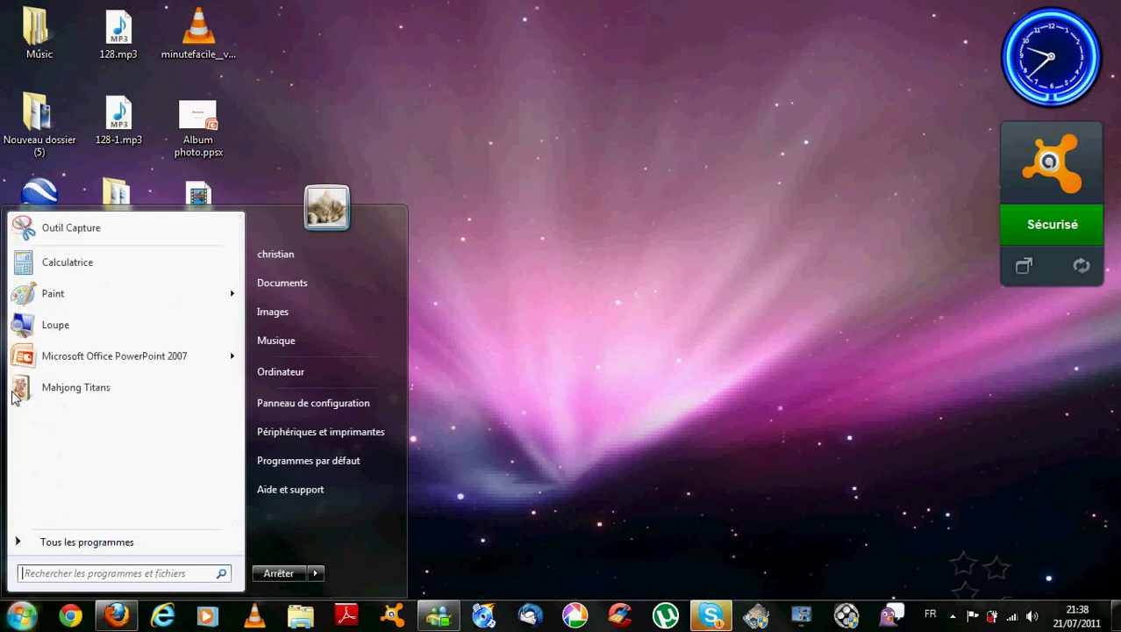
{"action": "left_click", "coordinate": [27, 542]}
{"action": "left_click", "coordinate": [35, 393]}
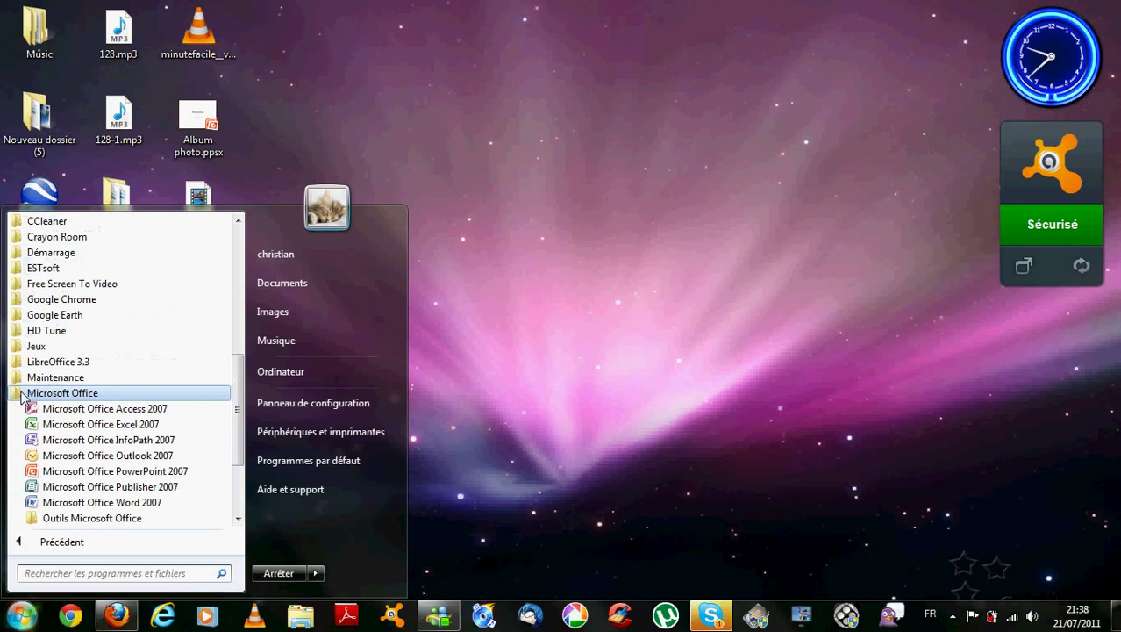
{"action": "left_click", "coordinate": [103, 472]}
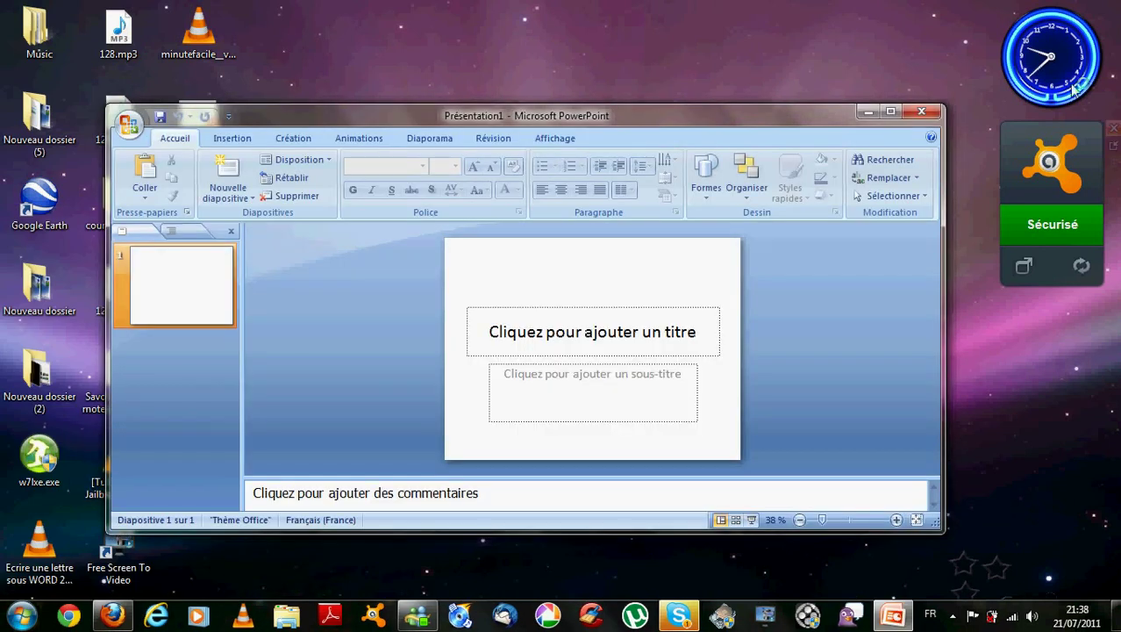
{"action": "left_click", "coordinate": [889, 112]}
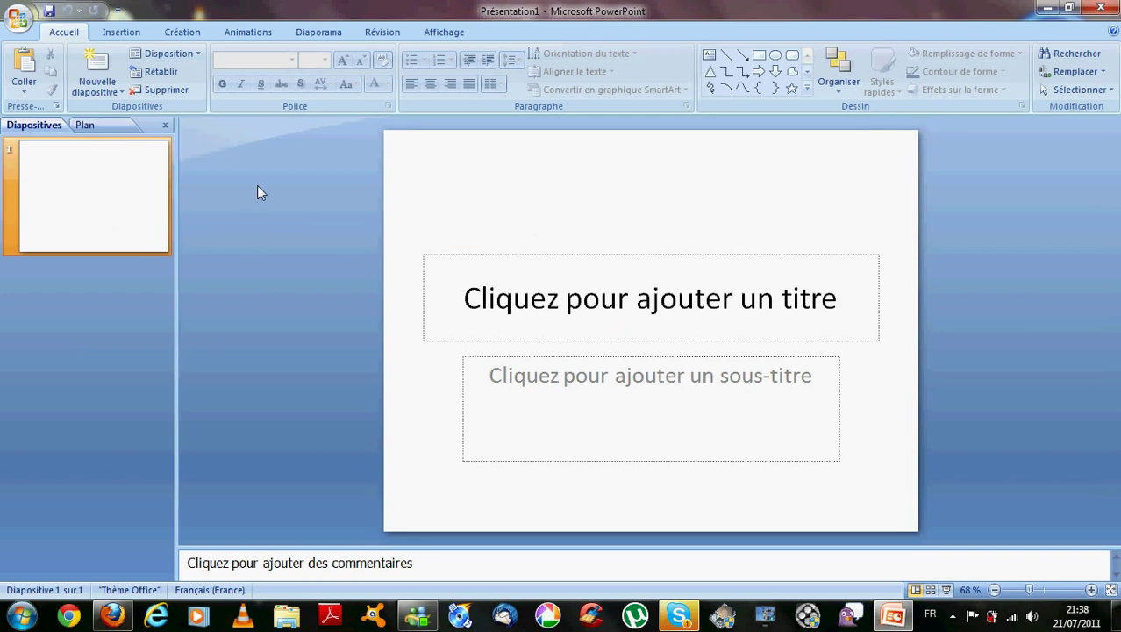
Start a new photo album and move its dialog over the middle of the slide
{"action": "left_click", "coordinate": [122, 34]}
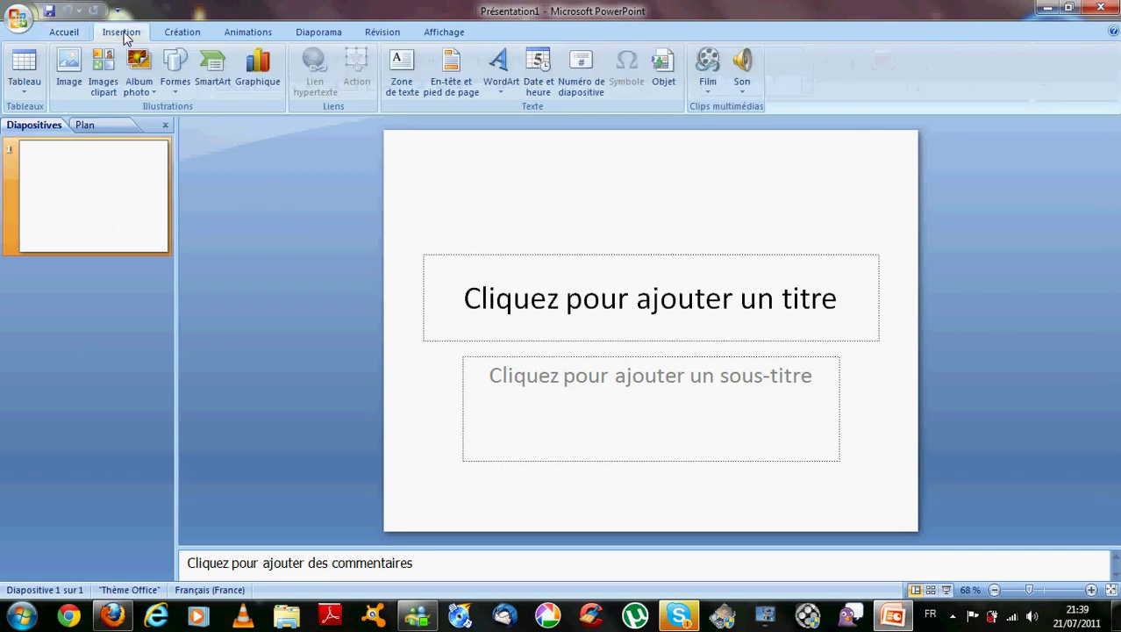
{"action": "left_click", "coordinate": [155, 94]}
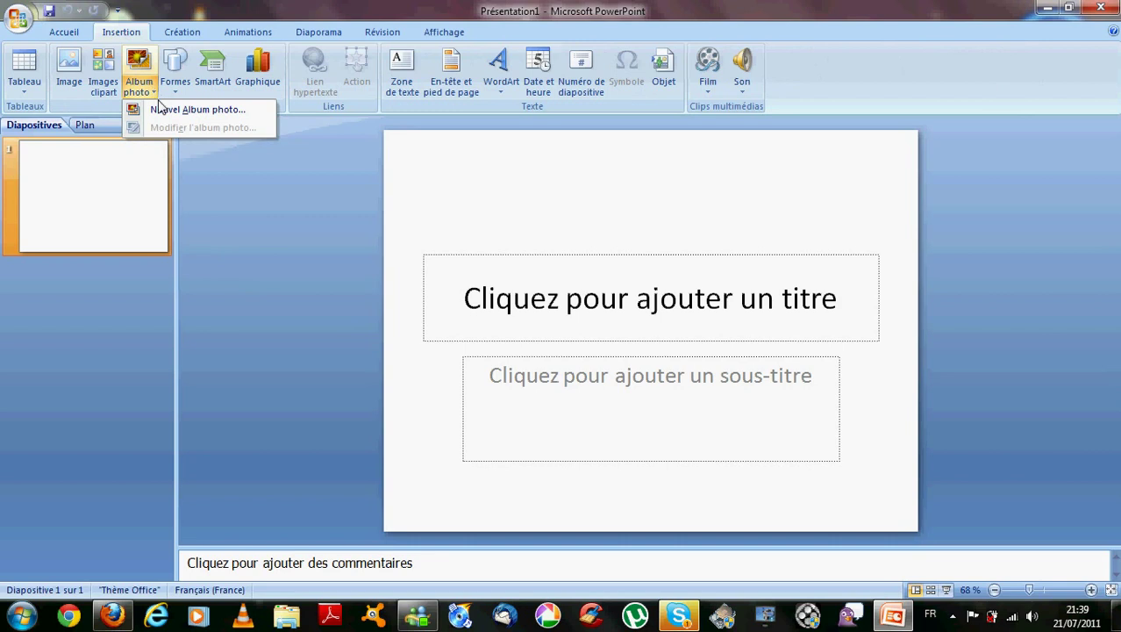
{"action": "left_click", "coordinate": [163, 111]}
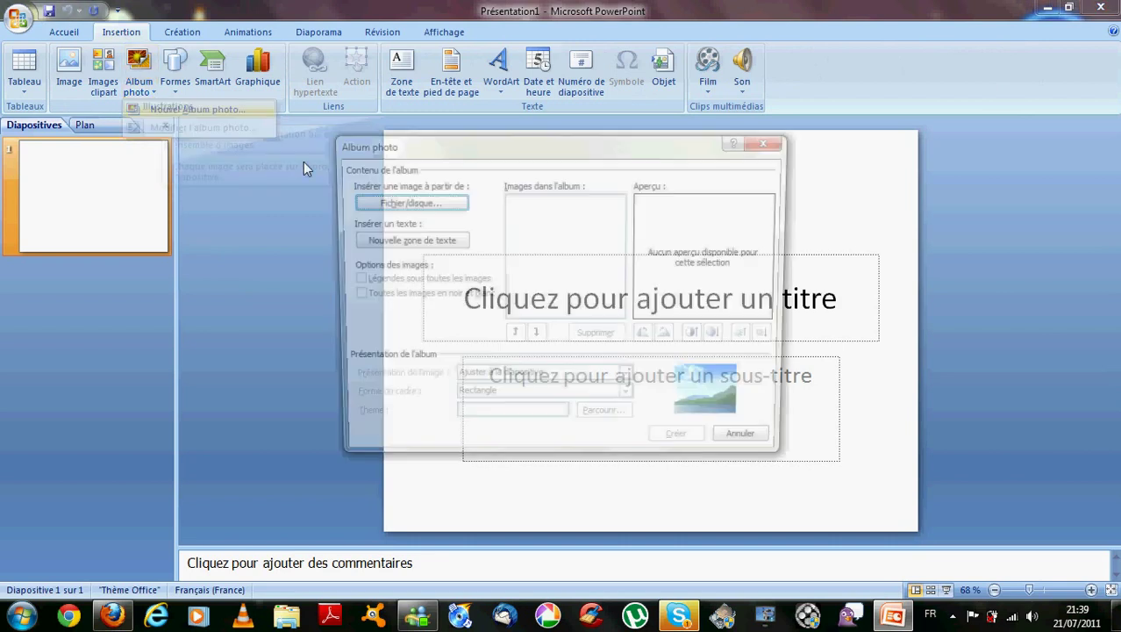
{"action": "left_click_drag", "start_coordinate": [614, 154], "coordinate": [659, 155]}
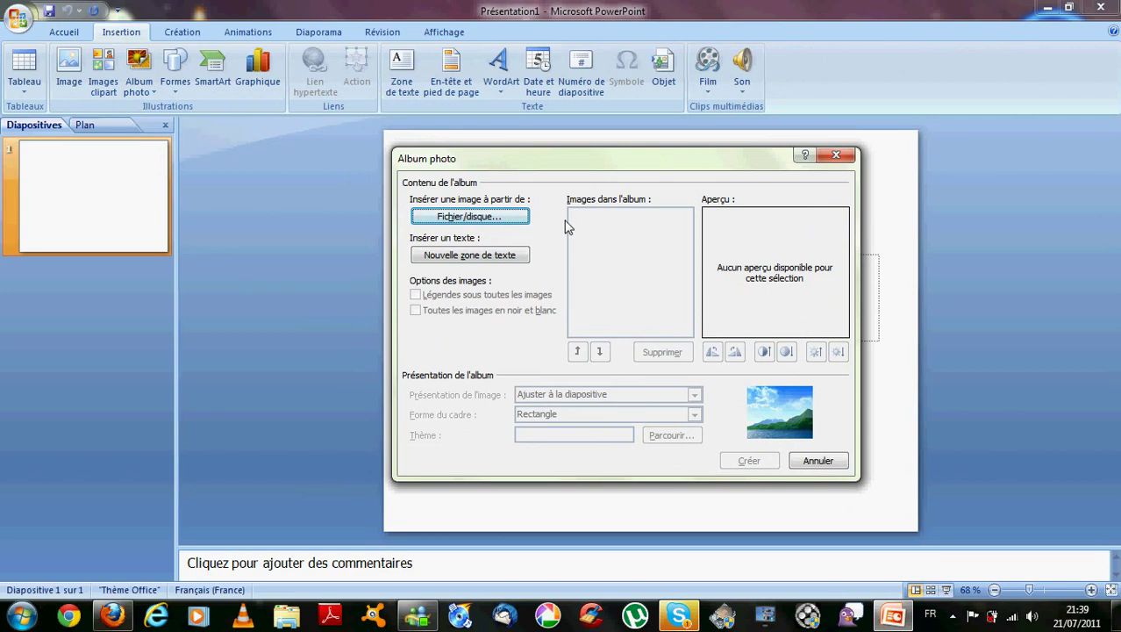
{"action": "left_click_drag", "start_coordinate": [647, 167], "coordinate": [641, 150]}
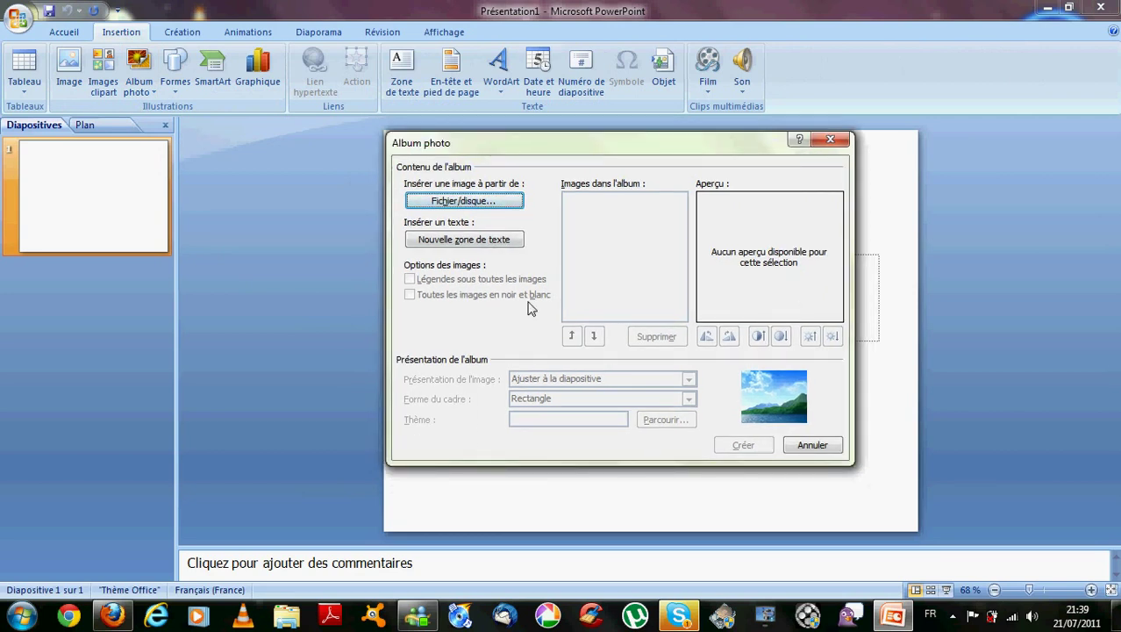
Browse the disk for album pictures and open the Échantillons d'images folder under Images publiques
{"action": "left_click", "coordinate": [469, 201]}
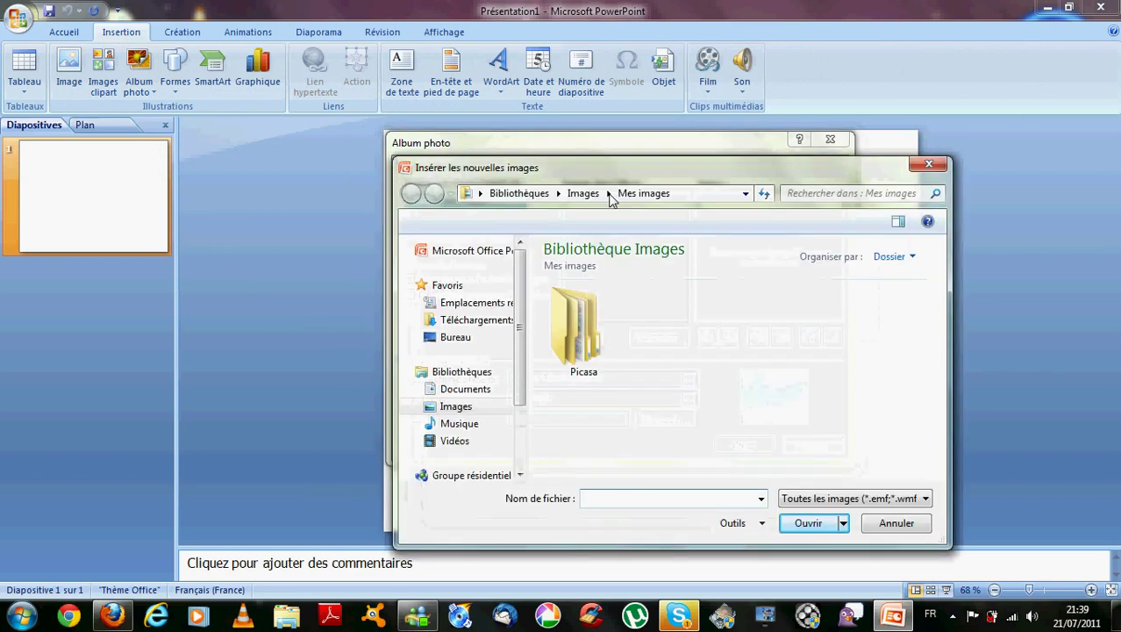
{"action": "left_click_drag", "start_coordinate": [634, 146], "coordinate": [550, 121]}
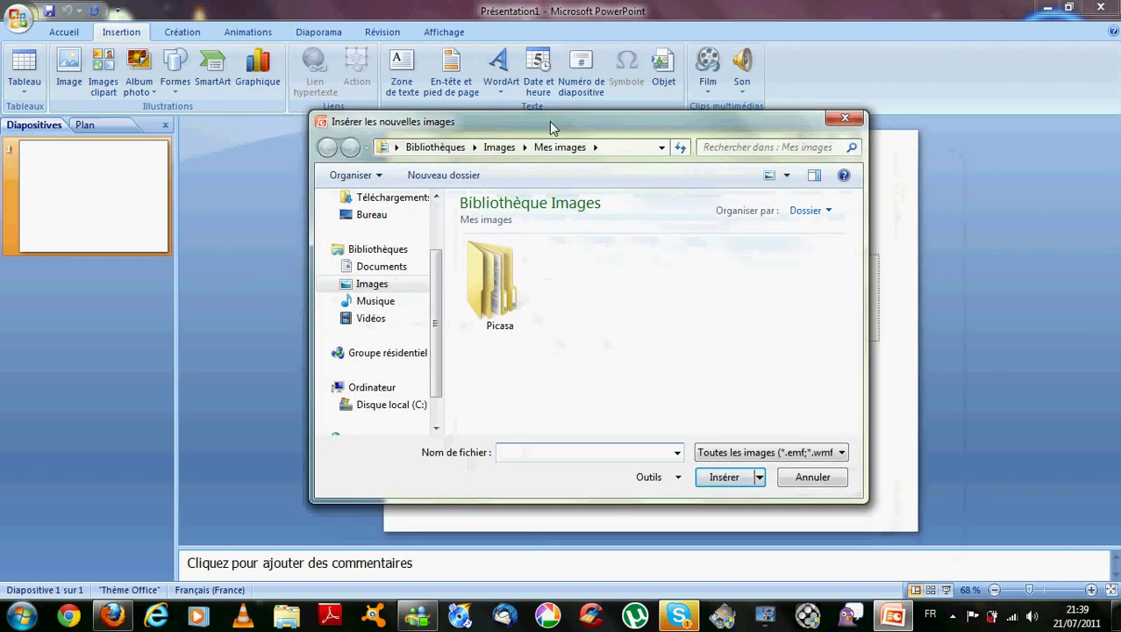
{"action": "scroll", "coordinate": [435, 294], "scroll_direction": "up", "scroll_amount": 2}
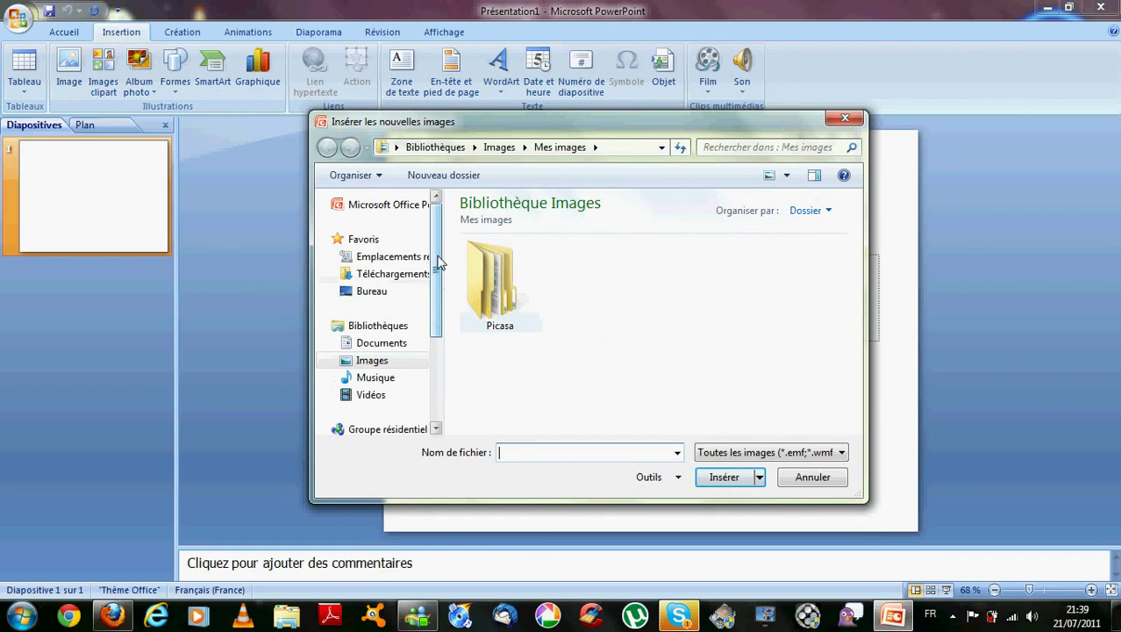
{"action": "scroll", "coordinate": [438, 286], "scroll_direction": "down", "scroll_amount": 1}
{"action": "scroll", "coordinate": [436, 250], "scroll_direction": "up", "scroll_amount": 1}
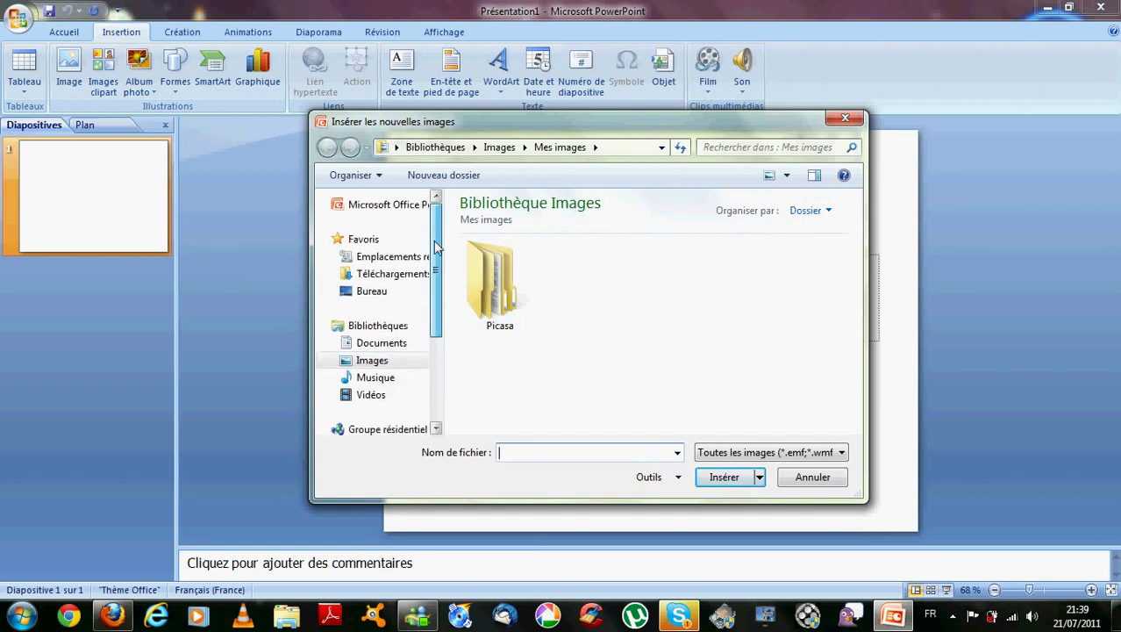
{"action": "left_click", "coordinate": [335, 362]}
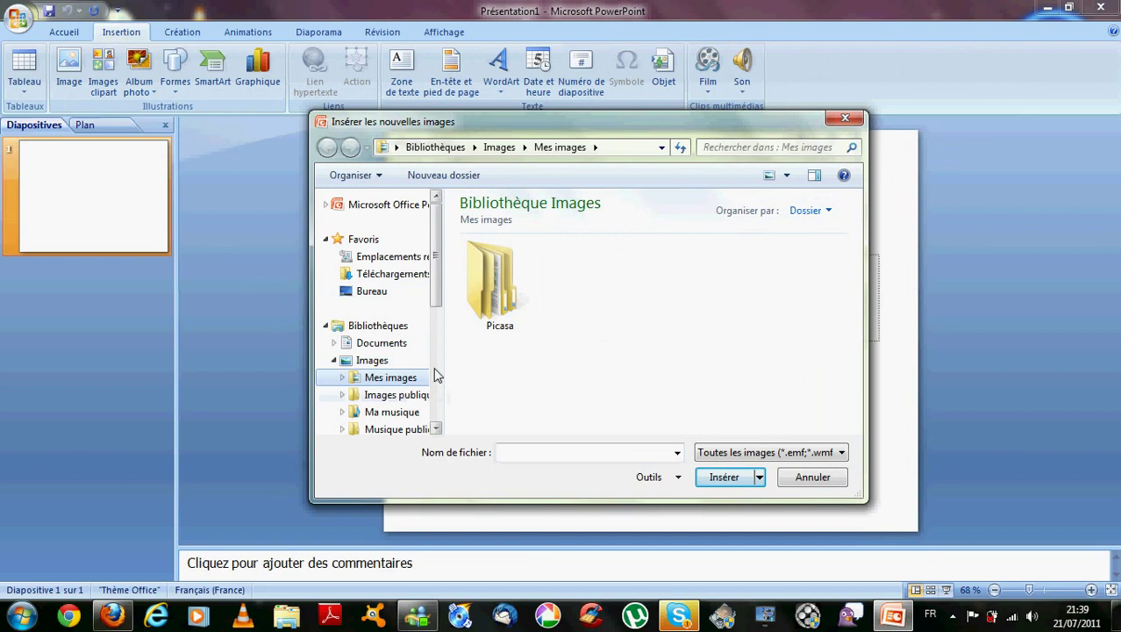
{"action": "left_click_drag", "start_coordinate": [436, 299], "coordinate": [439, 332]}
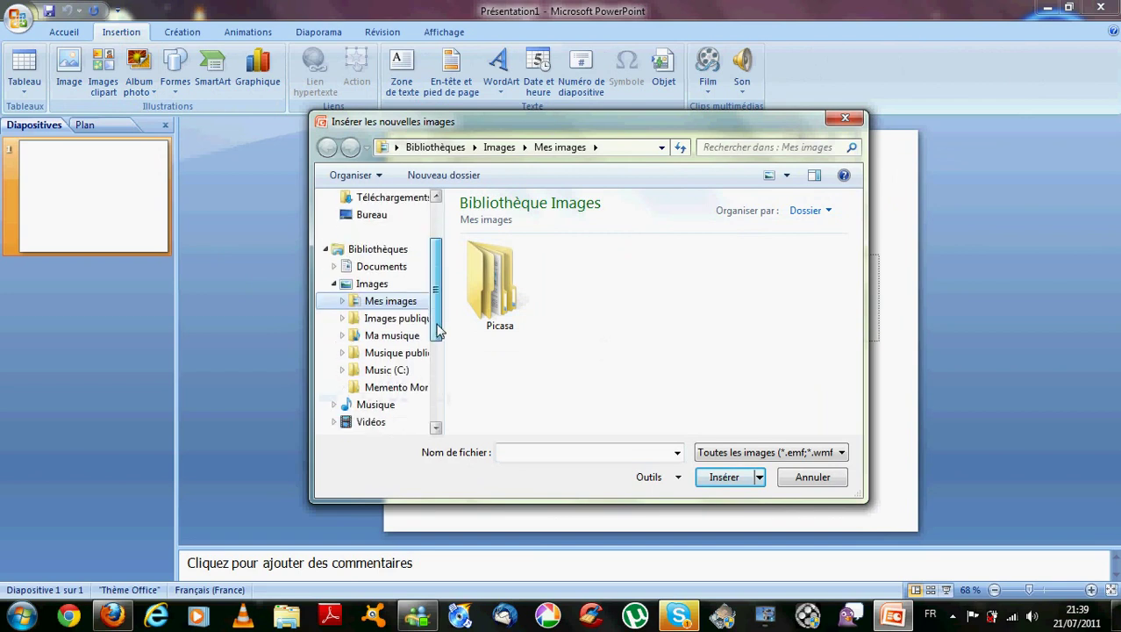
{"action": "left_click", "coordinate": [392, 355]}
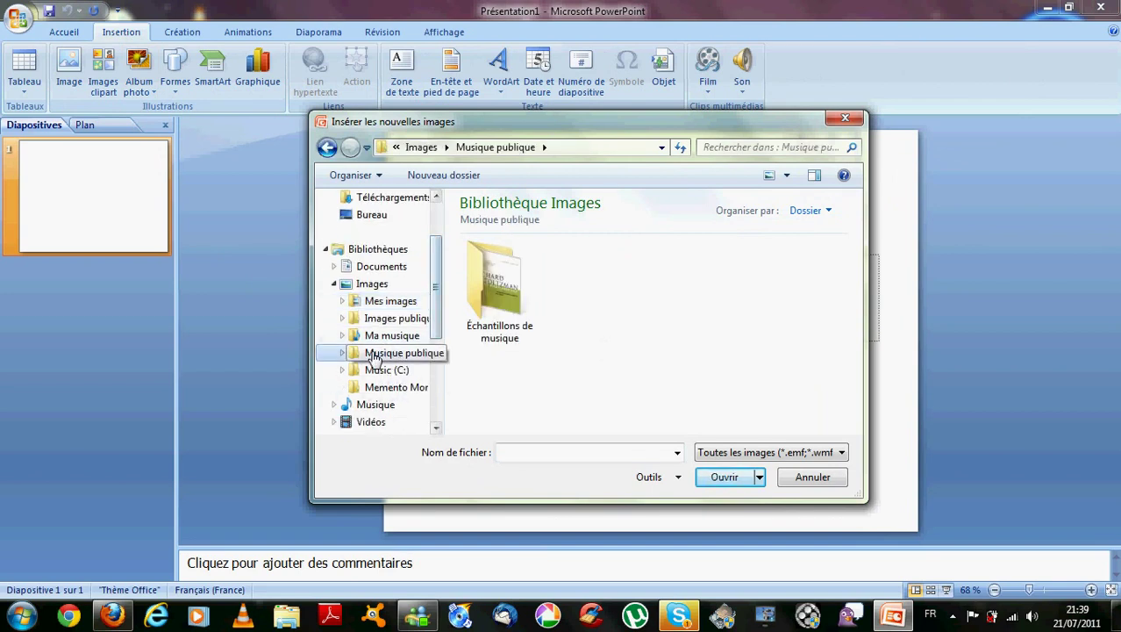
{"action": "left_click", "coordinate": [382, 323]}
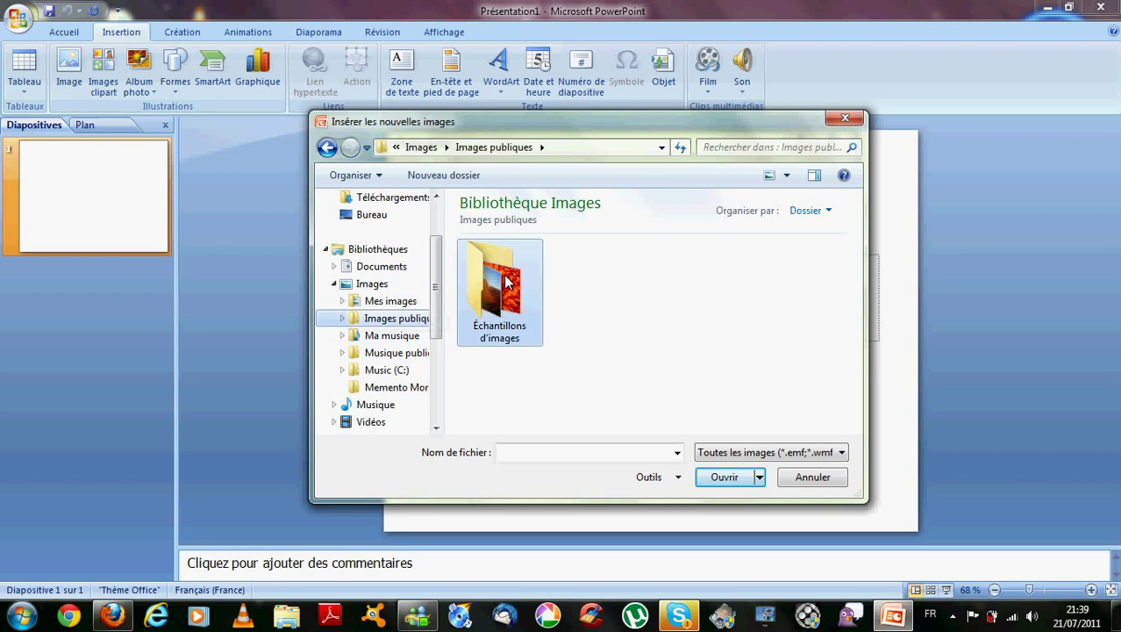
{"action": "left_click", "coordinate": [724, 479]}
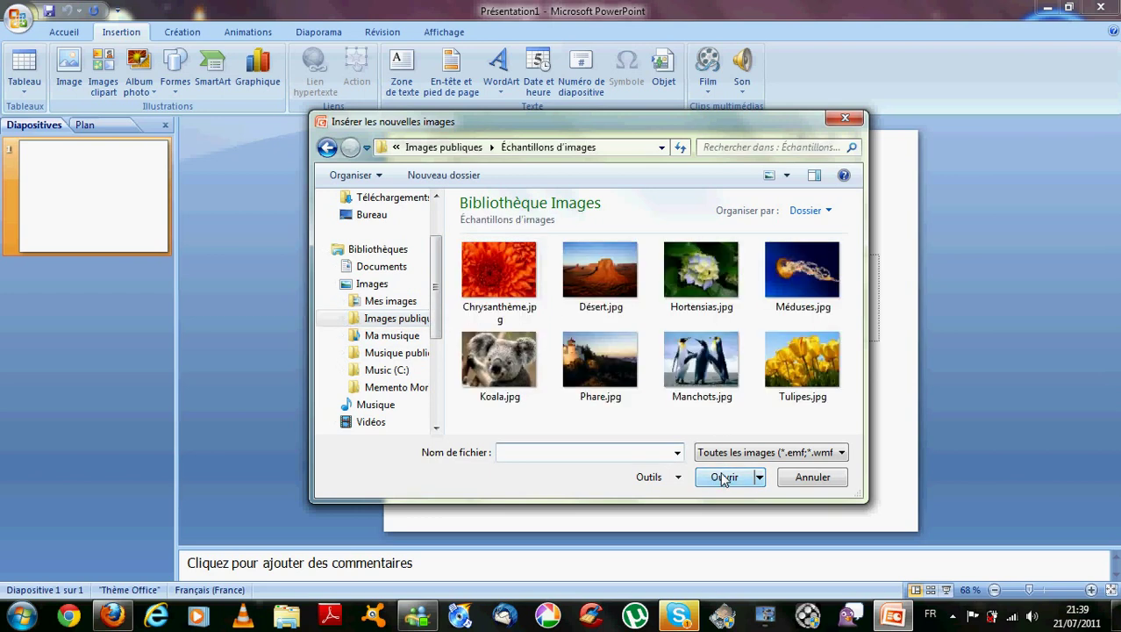
Insert Désert.jpg into the photo album
{"action": "left_click_drag", "start_coordinate": [623, 133], "coordinate": [555, 95]}
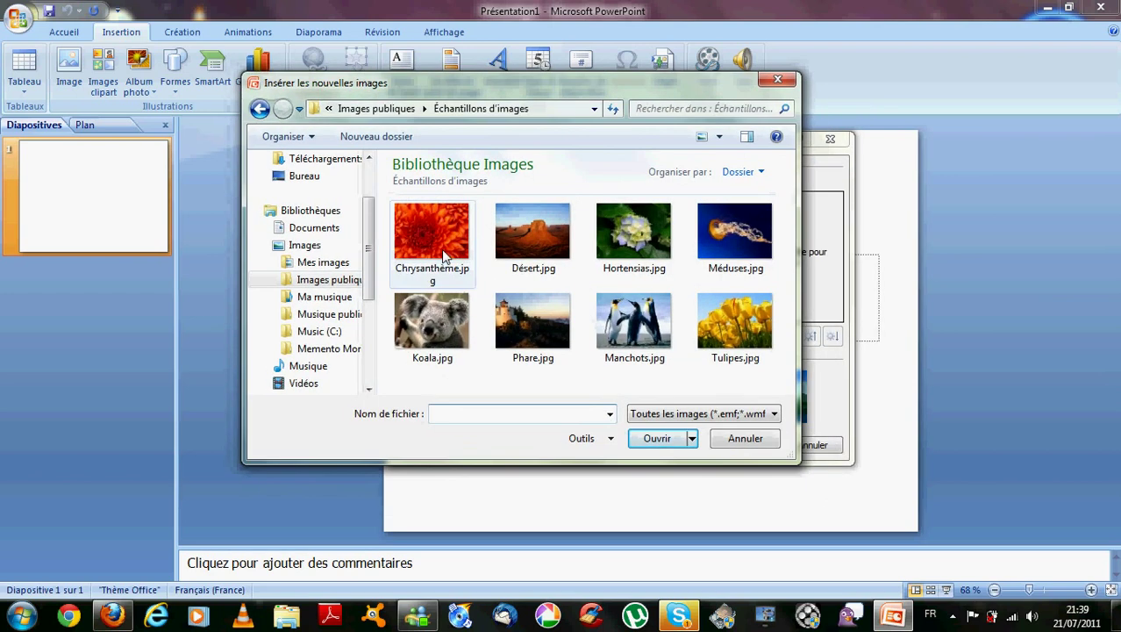
{"action": "left_click", "coordinate": [529, 230]}
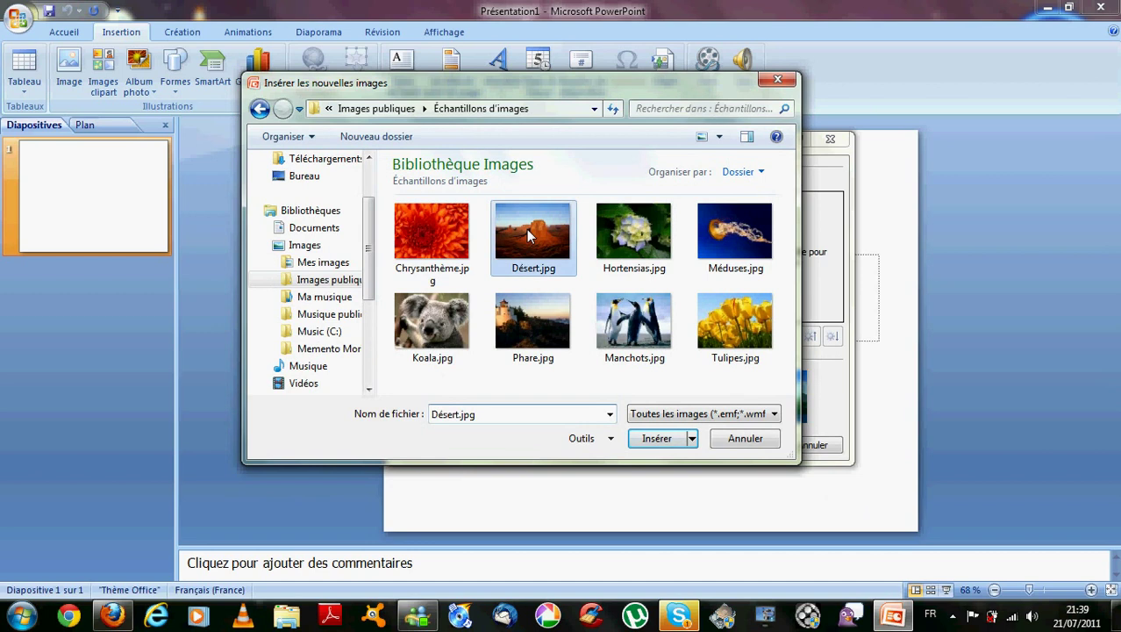
{"action": "left_click", "coordinate": [665, 439]}
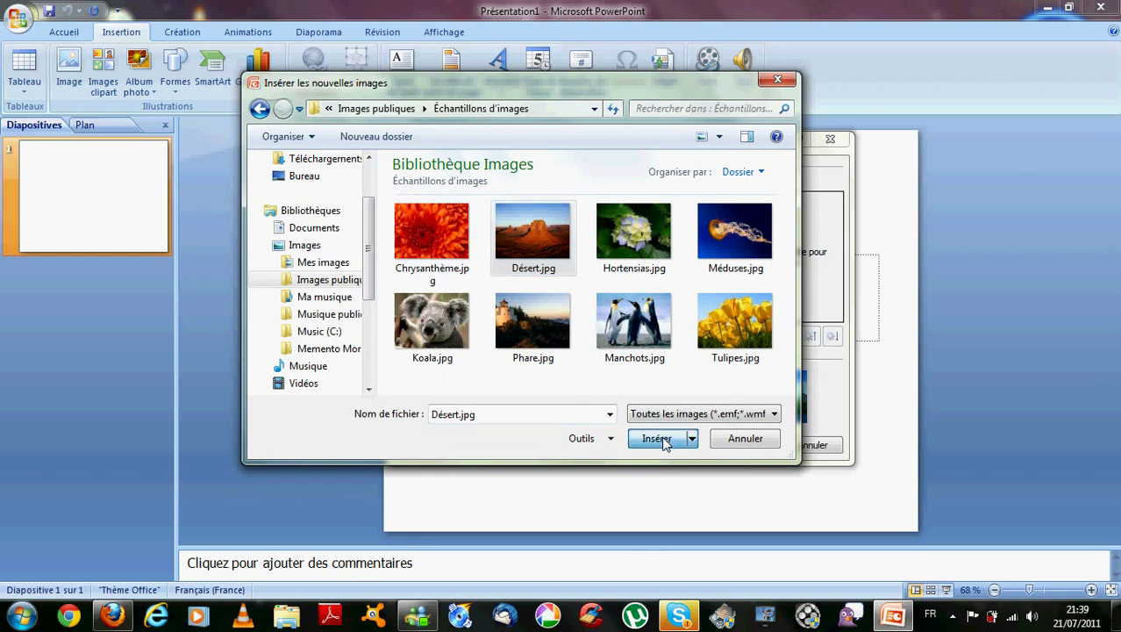
{"action": "left_click_drag", "start_coordinate": [697, 148], "coordinate": [662, 129]}
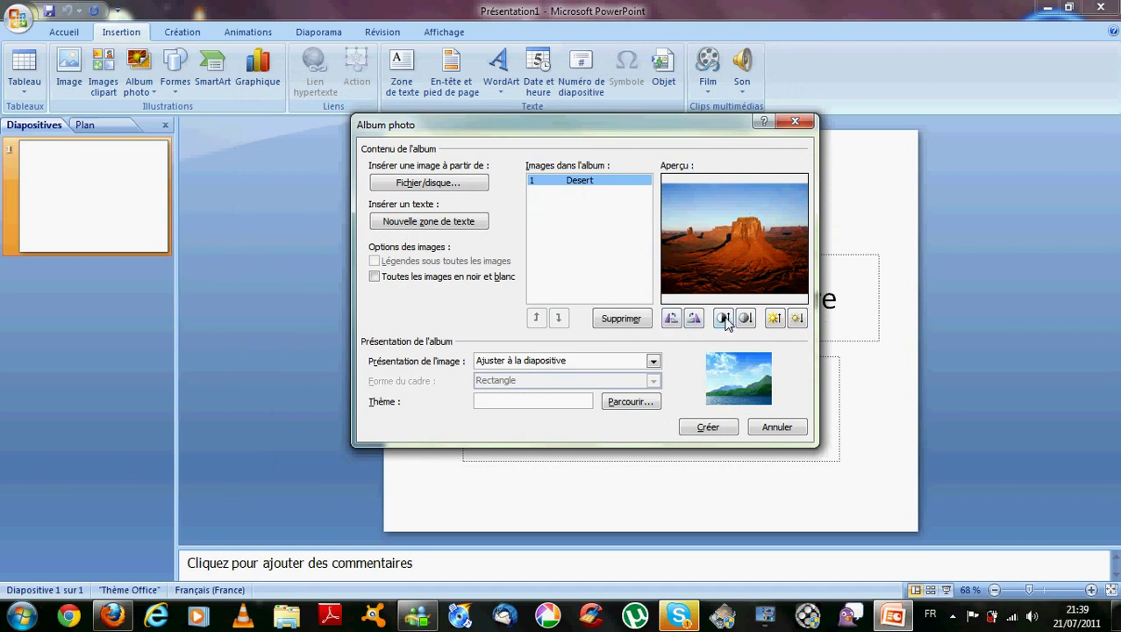
Try rotating the Desert picture a quarter turn in both directions
{"action": "left_click", "coordinate": [670, 320]}
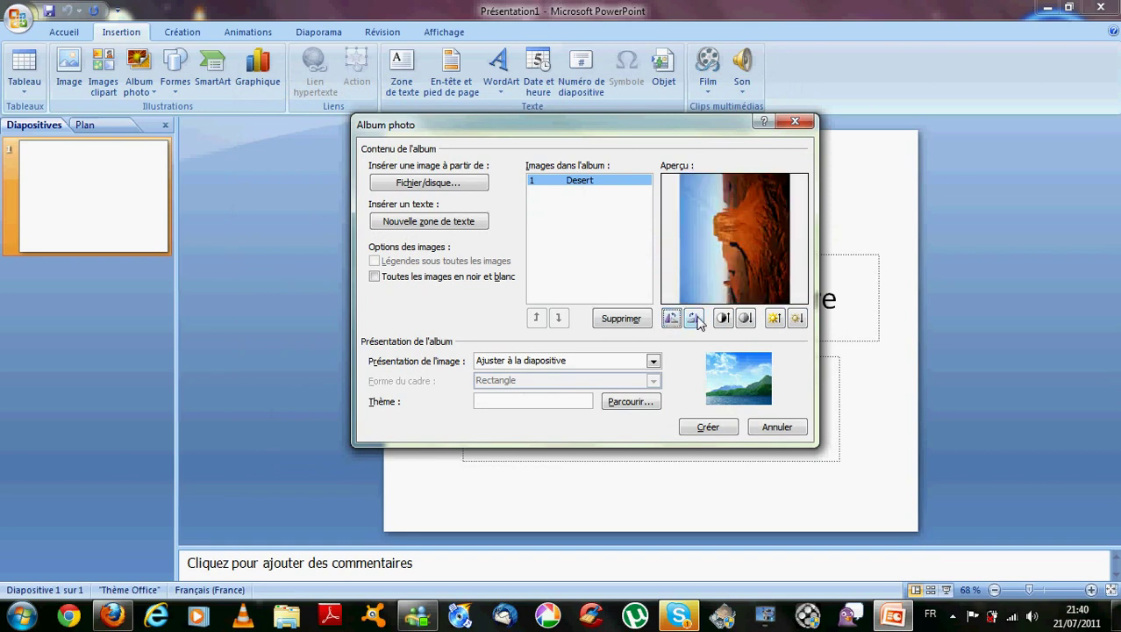
{"action": "left_click", "coordinate": [695, 320]}
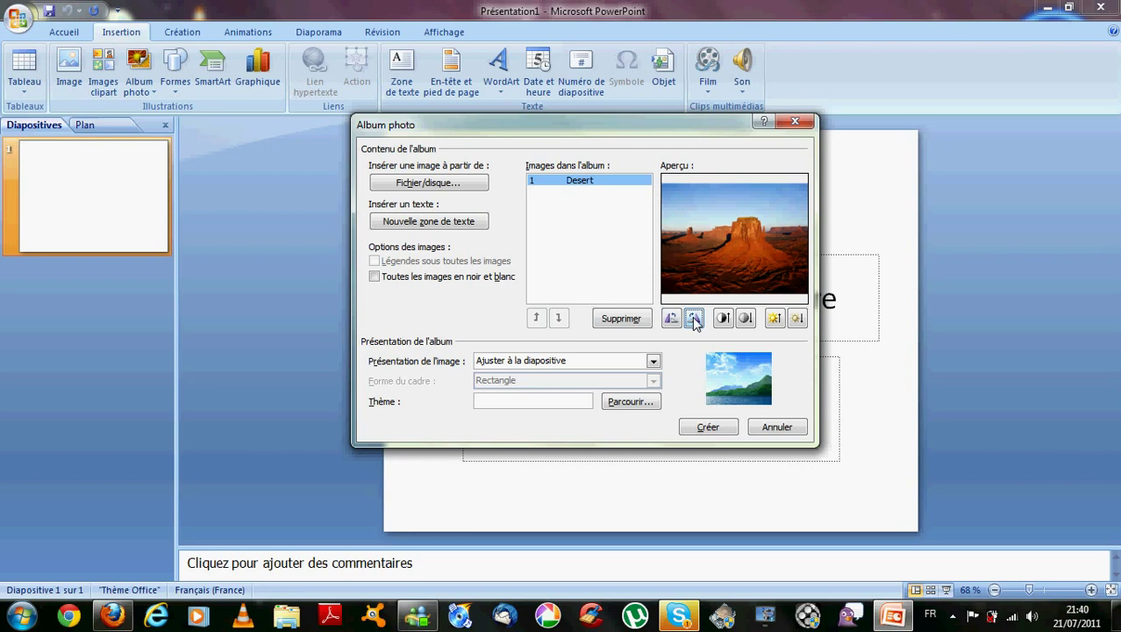
{"action": "left_click", "coordinate": [694, 319]}
{"action": "left_click", "coordinate": [673, 320]}
Adjust the Desert picture's contrast by raising it and lowering it again
{"action": "left_click", "coordinate": [724, 319]}
{"action": "left_click", "coordinate": [746, 319]}
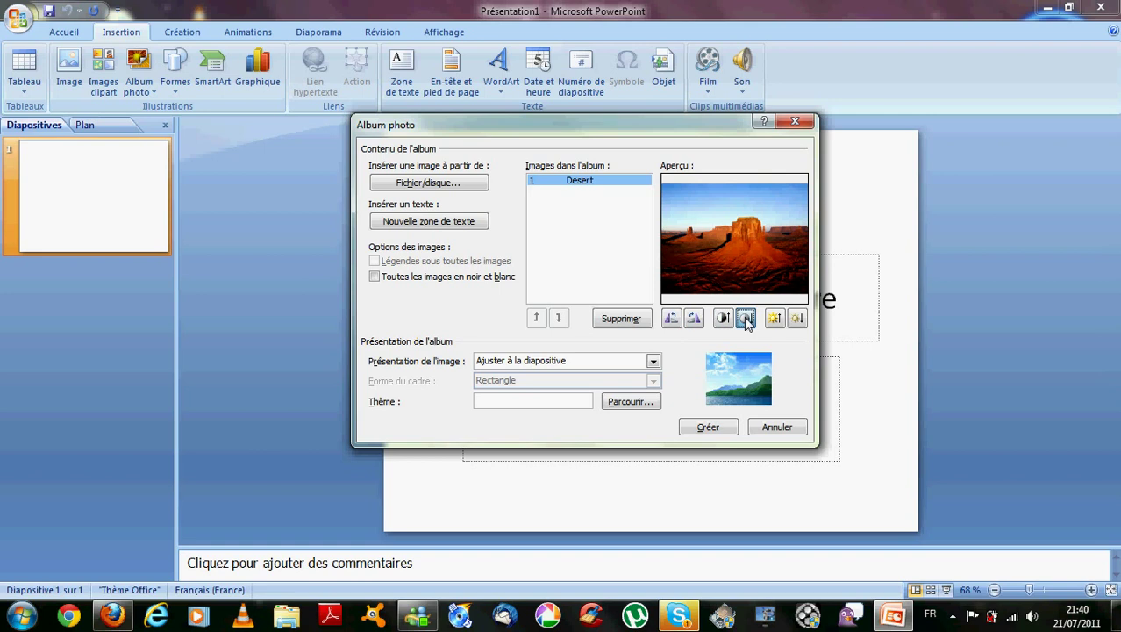
{"action": "left_click", "coordinate": [746, 319]}
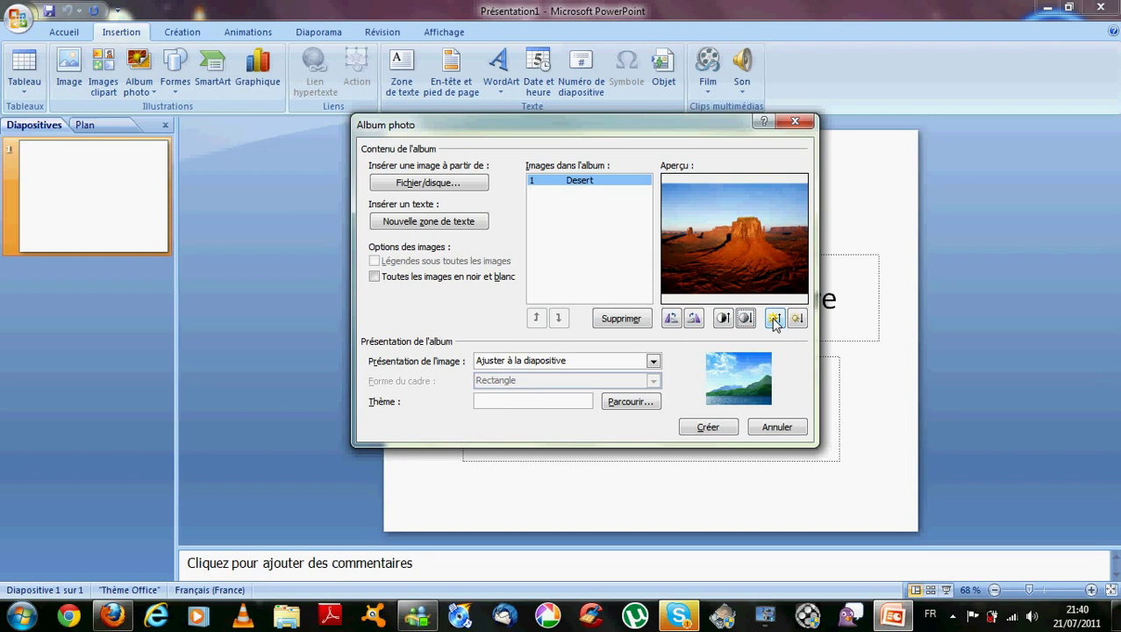
Adjust the Desert picture's brightness by raising it several levels and lowering it to a darker look
{"action": "left_click", "coordinate": [775, 319]}
{"action": "left_click", "coordinate": [775, 318]}
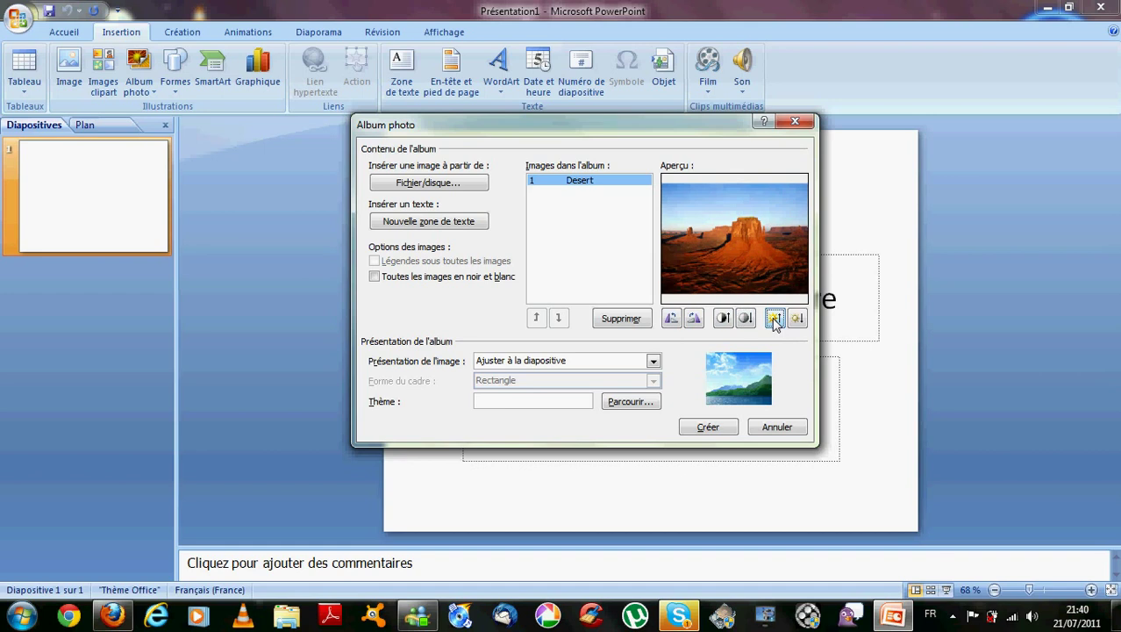
{"action": "left_click", "coordinate": [775, 319]}
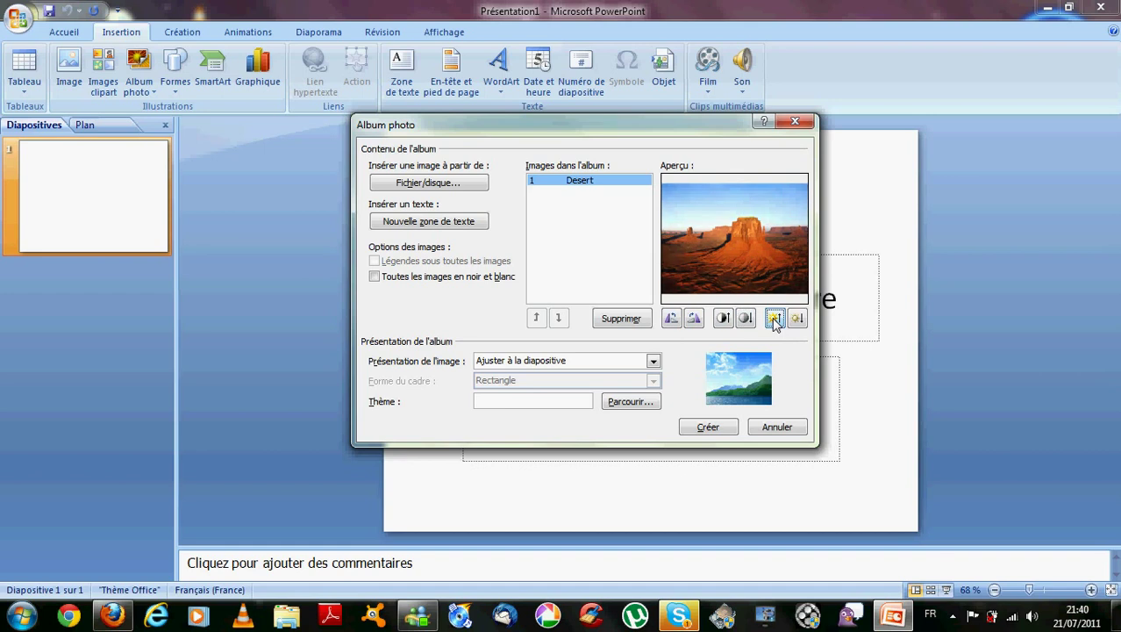
{"action": "left_click", "coordinate": [775, 318]}
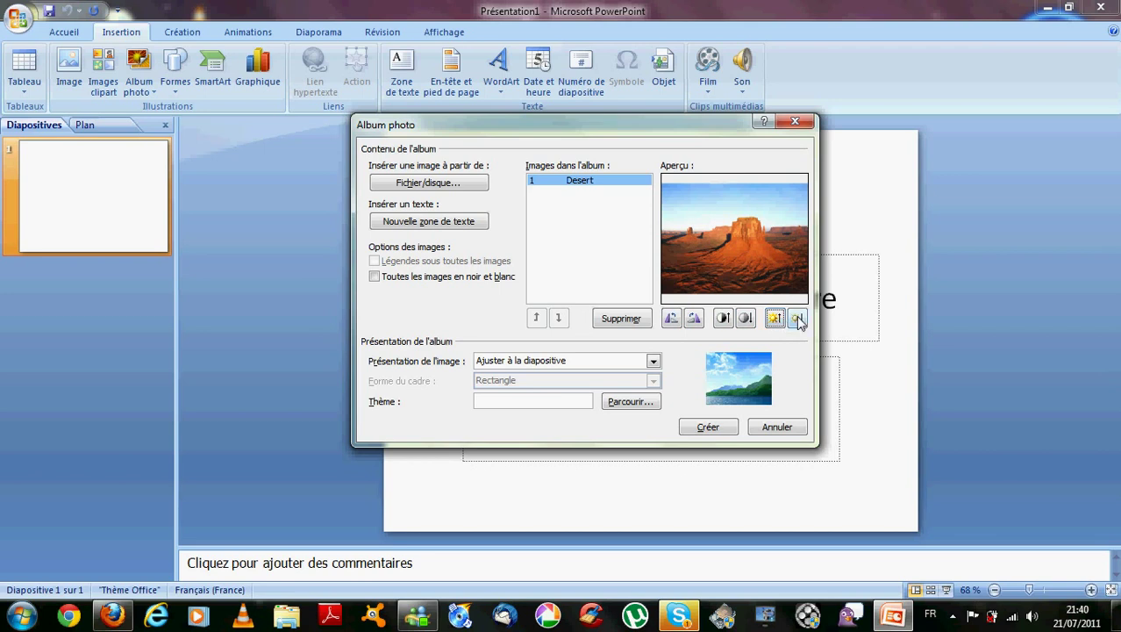
{"action": "left_click", "coordinate": [796, 319]}
{"action": "left_click", "coordinate": [797, 319]}
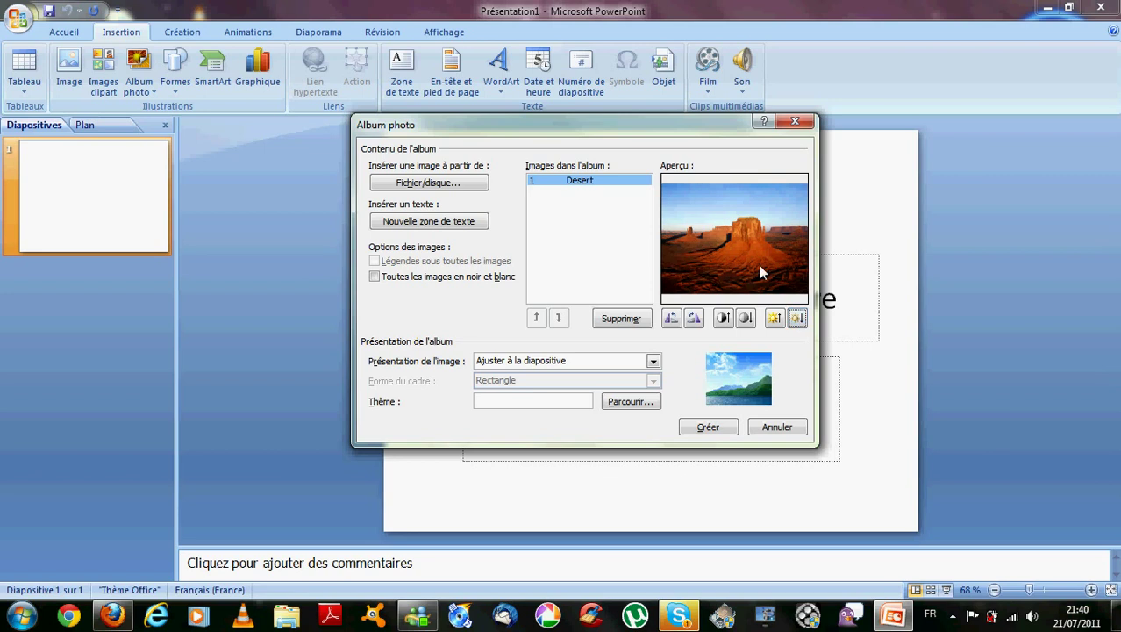
Add Koala.jpg, Phare.jpg, Manchots.jpg and Tulipes.jpg from the Échantillons d'images folder to the album
{"action": "left_click_drag", "start_coordinate": [644, 128], "coordinate": [674, 146]}
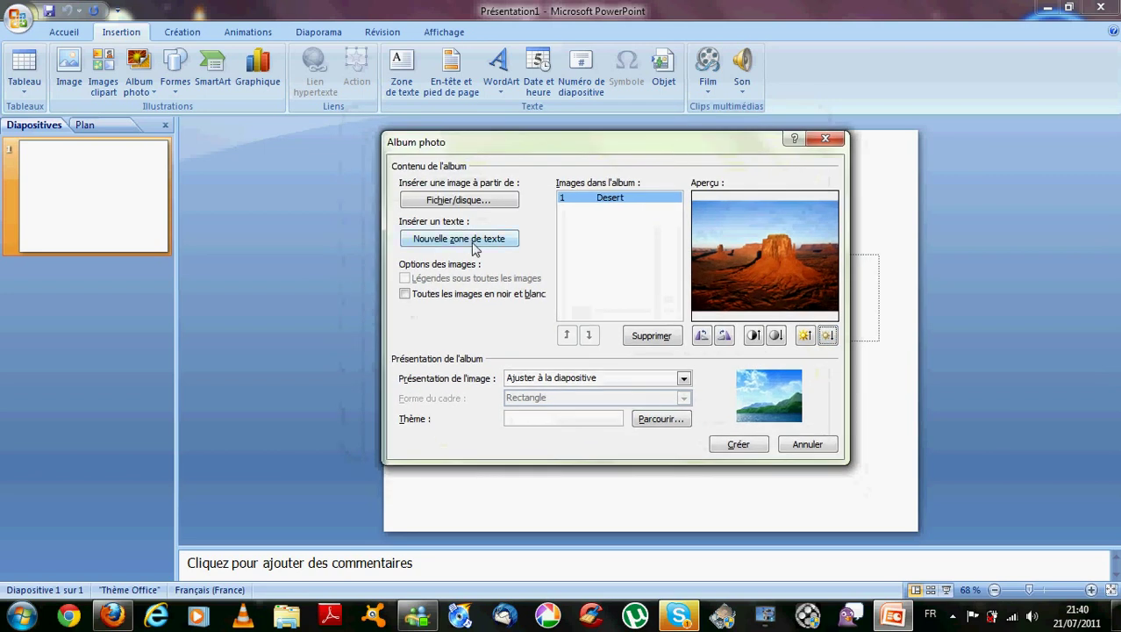
{"action": "left_click", "coordinate": [474, 202]}
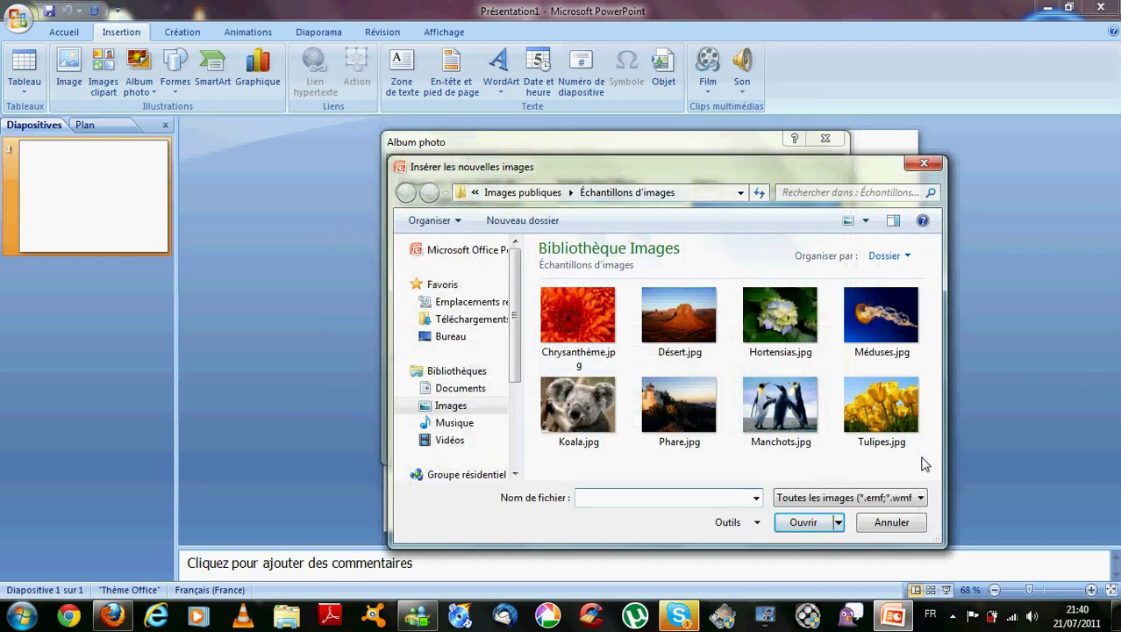
{"action": "left_click_drag", "start_coordinate": [926, 451], "coordinate": [537, 379]}
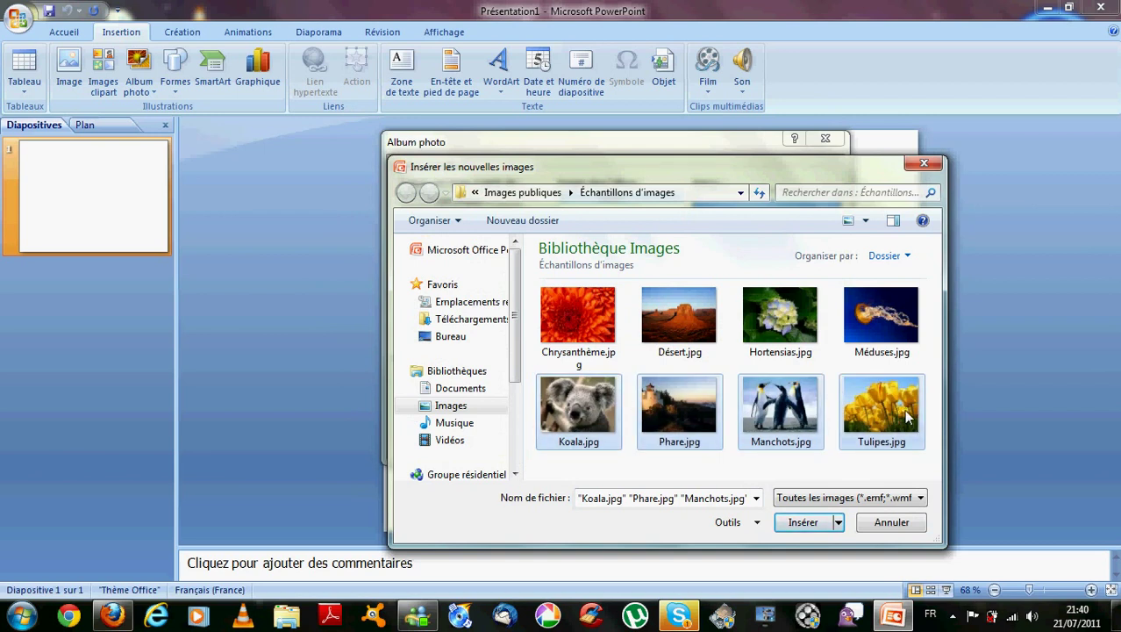
{"action": "left_click", "coordinate": [803, 522]}
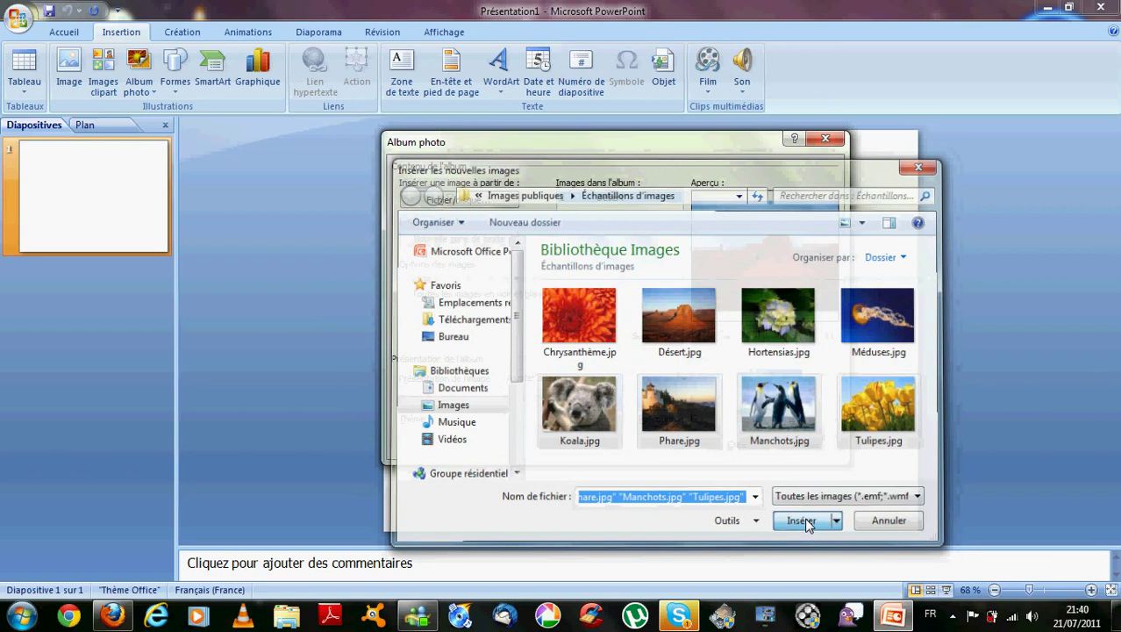
{"action": "left_click_drag", "start_coordinate": [665, 143], "coordinate": [641, 114]}
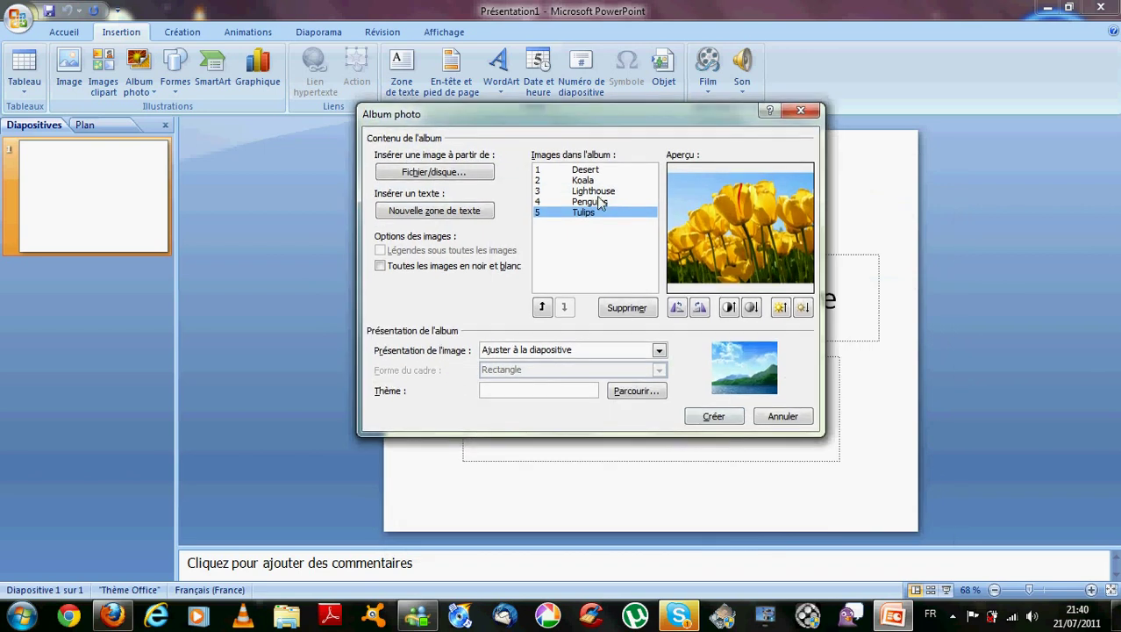
Preview the Penguins, Lighthouse, Koala, Desert and Tulips pictures one after another in the album
{"action": "left_click", "coordinate": [596, 202]}
{"action": "left_click", "coordinate": [592, 192]}
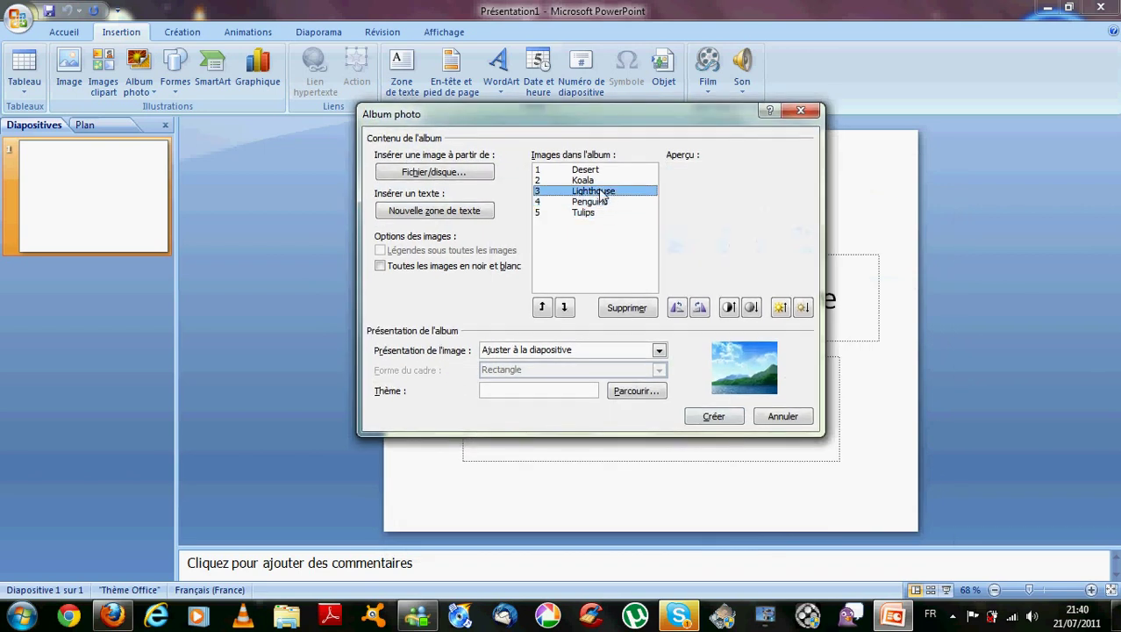
{"action": "left_click", "coordinate": [583, 180]}
{"action": "left_click", "coordinate": [583, 170]}
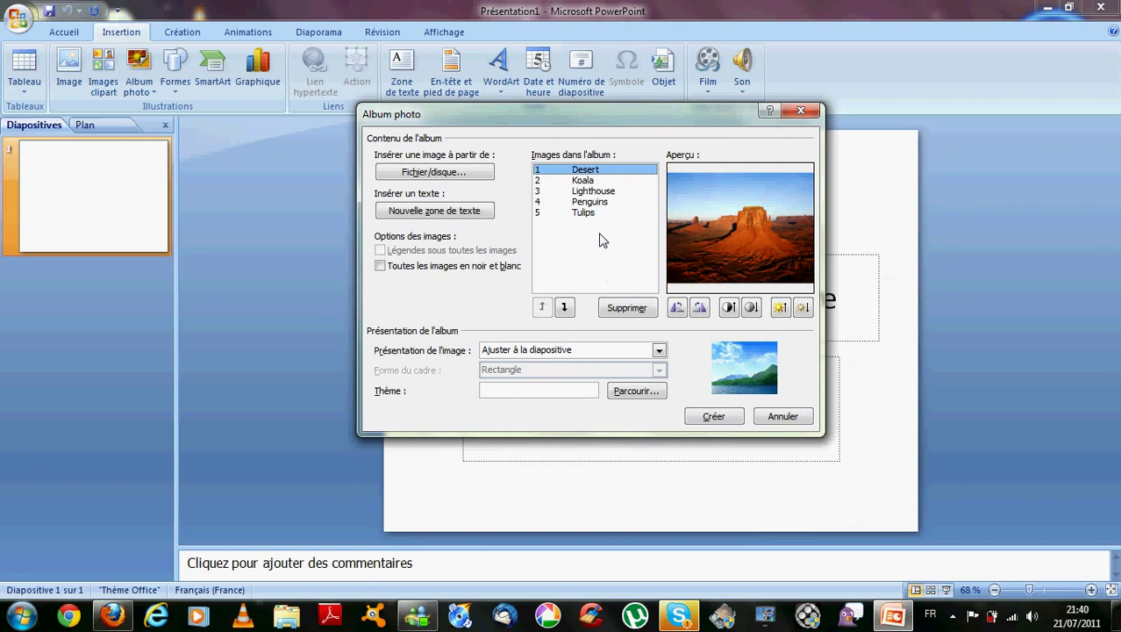
{"action": "left_click", "coordinate": [582, 215]}
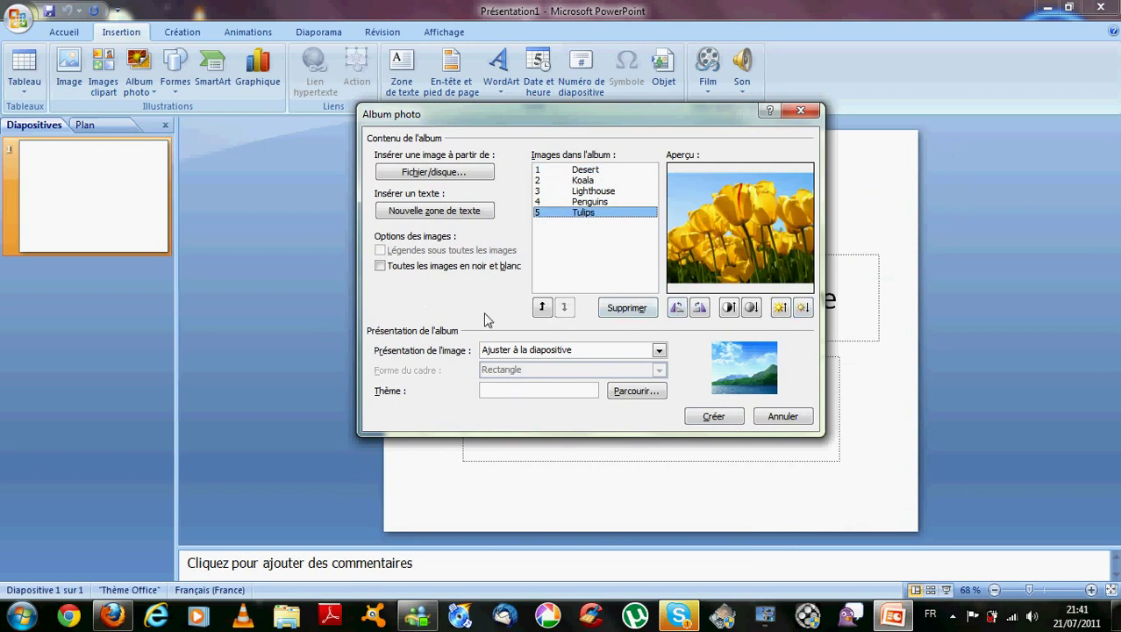
Add a new text box to the album and move it up to second place, directly after Desert
{"action": "left_click", "coordinate": [457, 214]}
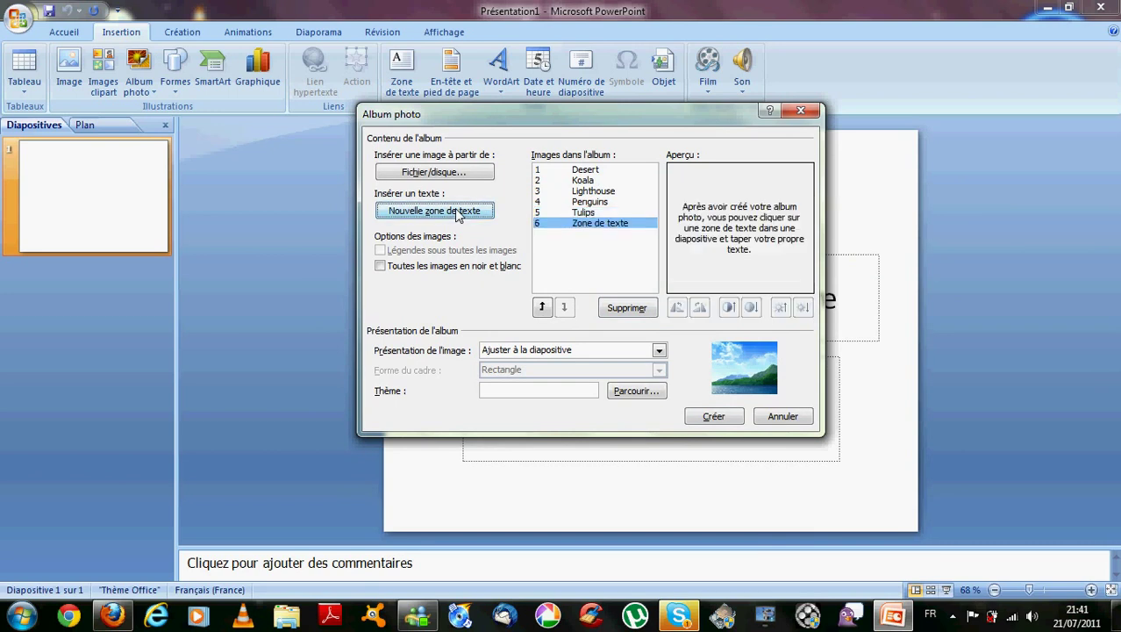
{"action": "left_click_drag", "start_coordinate": [709, 118], "coordinate": [727, 129]}
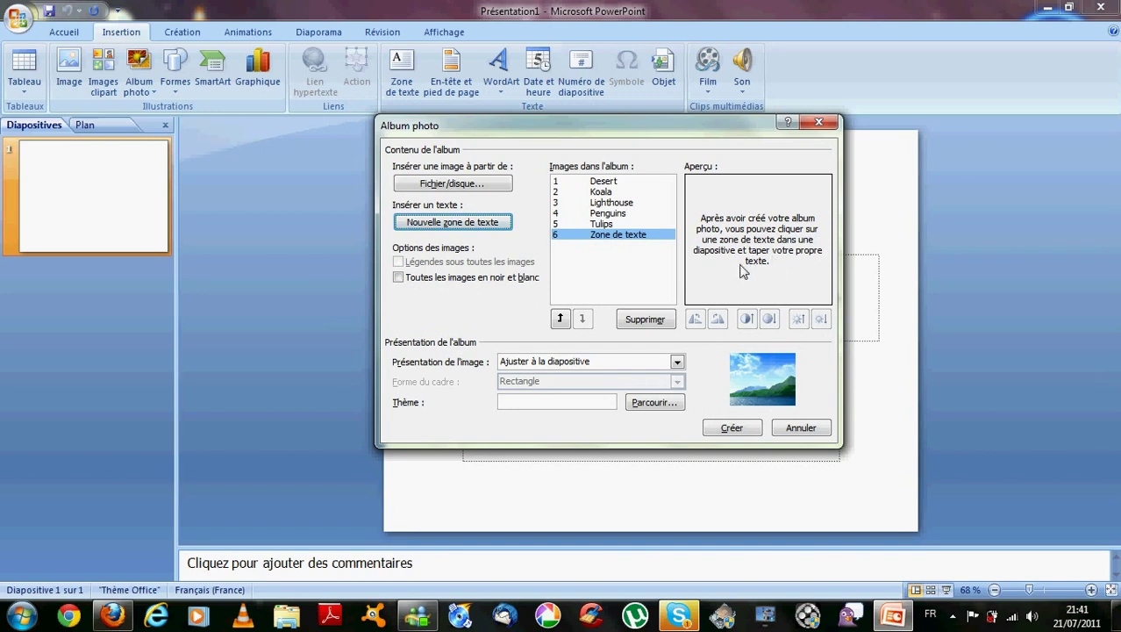
{"action": "left_click", "coordinate": [560, 319]}
{"action": "left_click", "coordinate": [560, 320]}
{"action": "left_click", "coordinate": [560, 320]}
{"action": "left_click", "coordinate": [559, 320]}
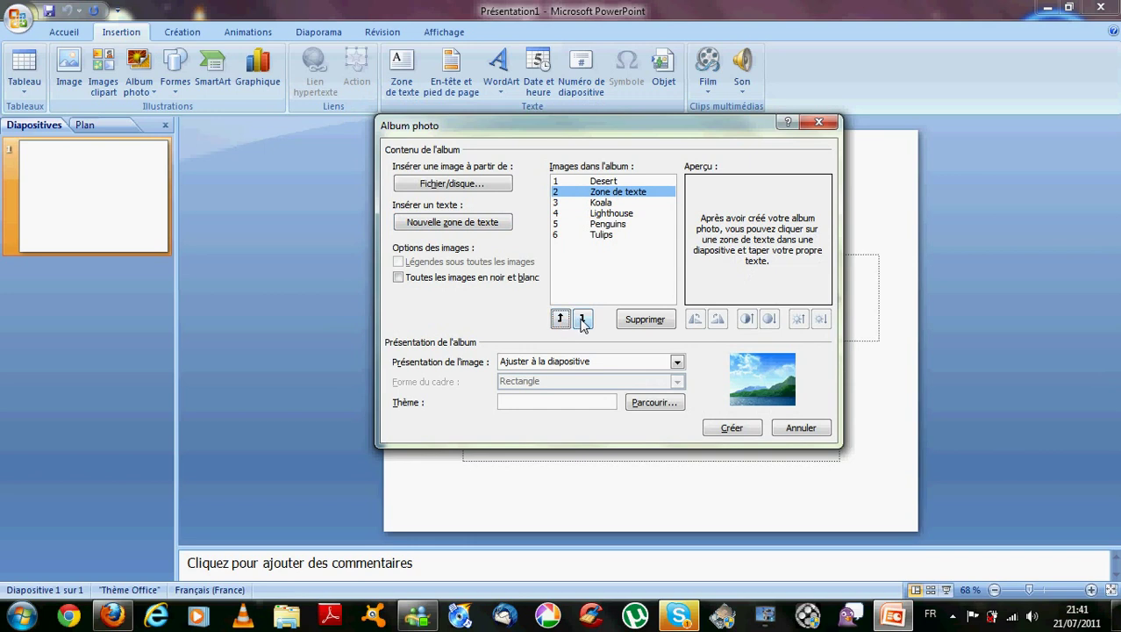
Try moving the text box down to the end of the album order and back up to second place
{"action": "left_click", "coordinate": [582, 320]}
{"action": "left_click", "coordinate": [582, 320]}
{"action": "left_click", "coordinate": [582, 320]}
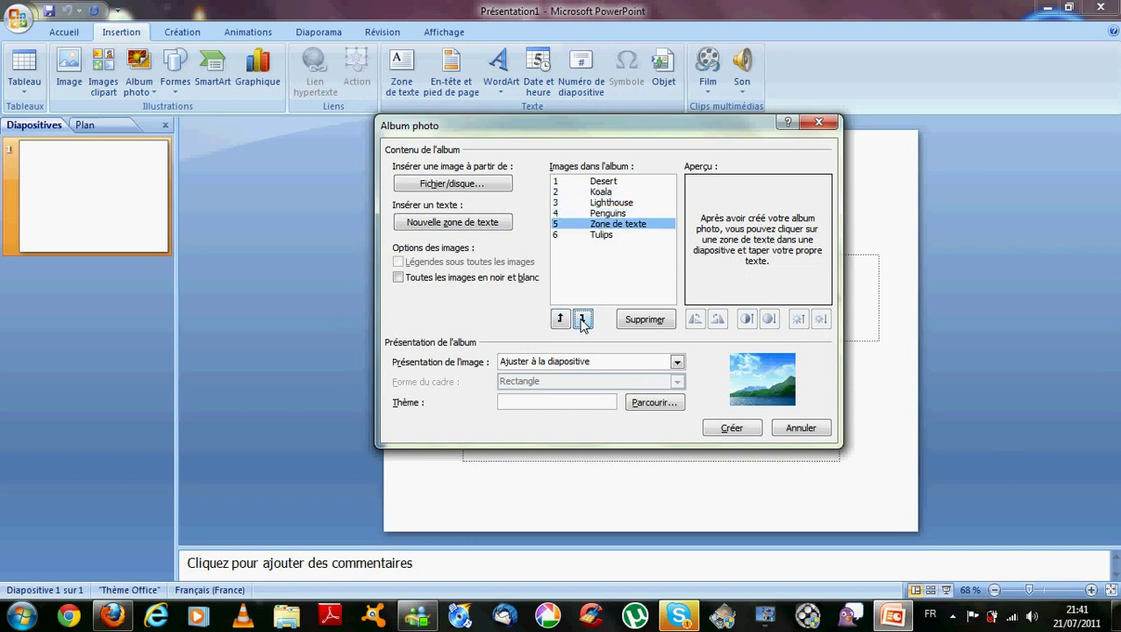
{"action": "left_click", "coordinate": [582, 319]}
{"action": "left_click", "coordinate": [560, 319]}
{"action": "left_click", "coordinate": [560, 319]}
{"action": "left_click", "coordinate": [560, 319]}
{"action": "left_click", "coordinate": [560, 319]}
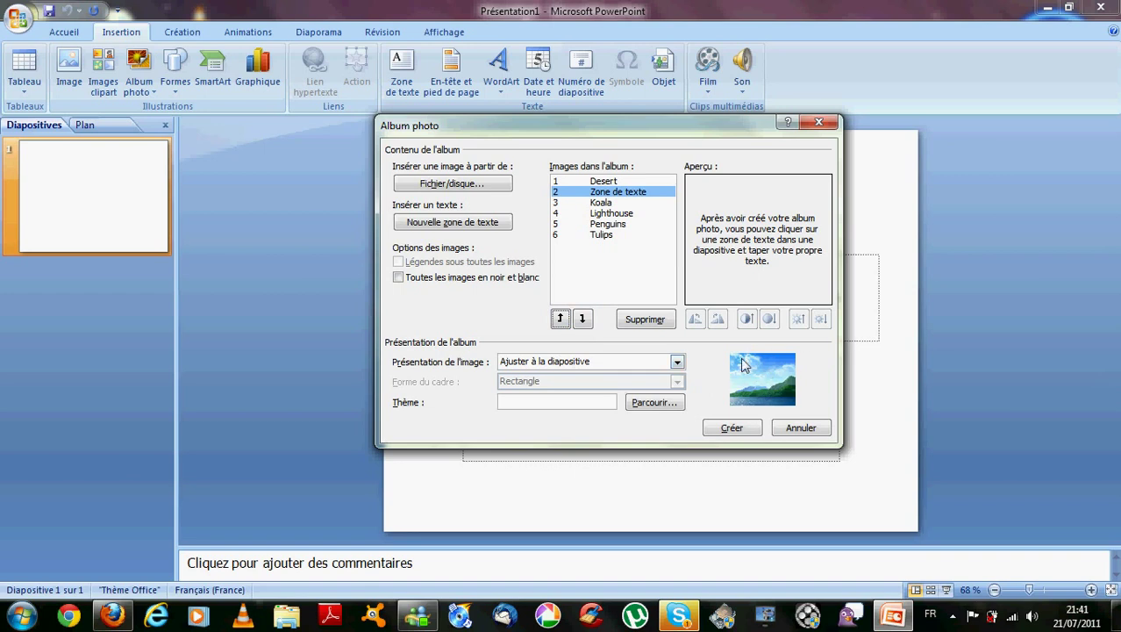
Try the picture layouts 1 image, 2 images and 4 images for the album
{"action": "left_click", "coordinate": [677, 363]}
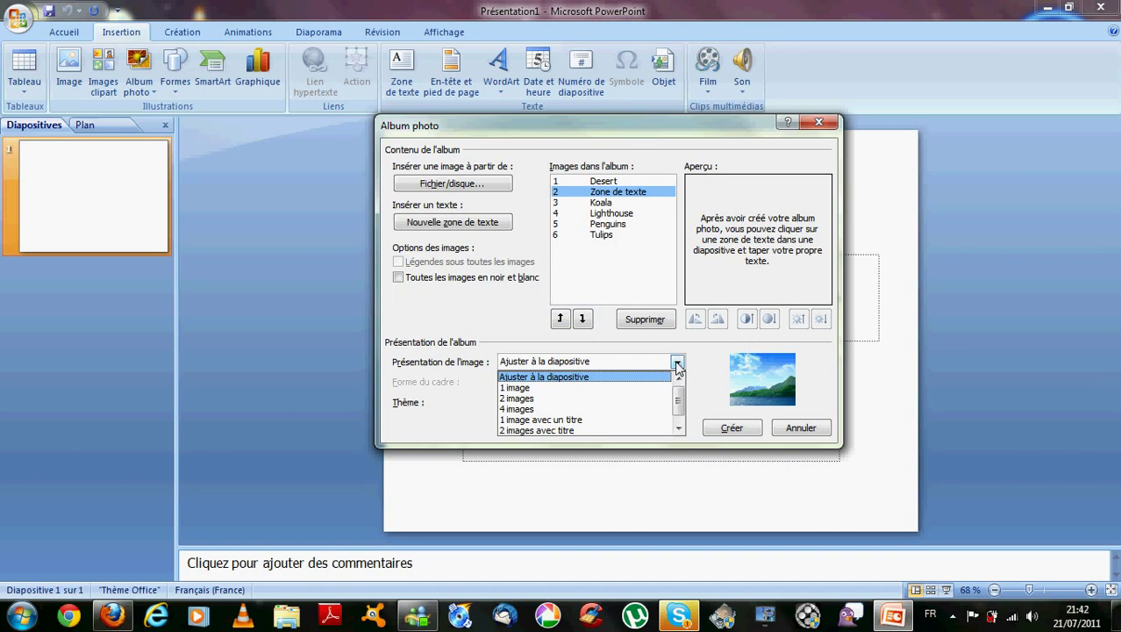
{"action": "left_click", "coordinate": [522, 389]}
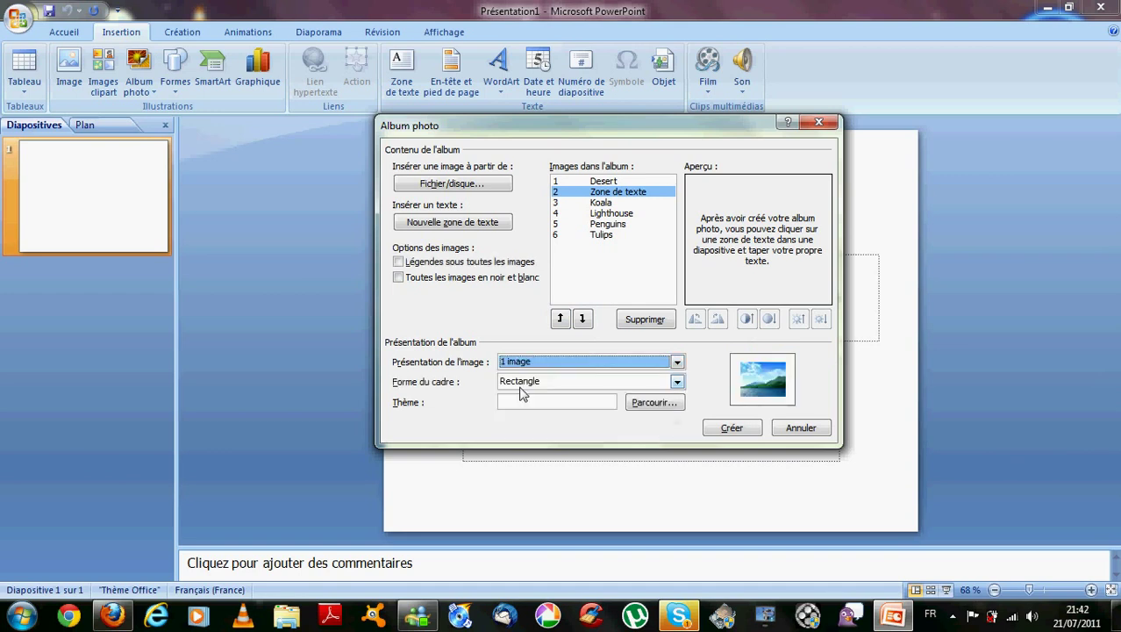
{"action": "left_click", "coordinate": [677, 362]}
{"action": "left_click", "coordinate": [519, 389]}
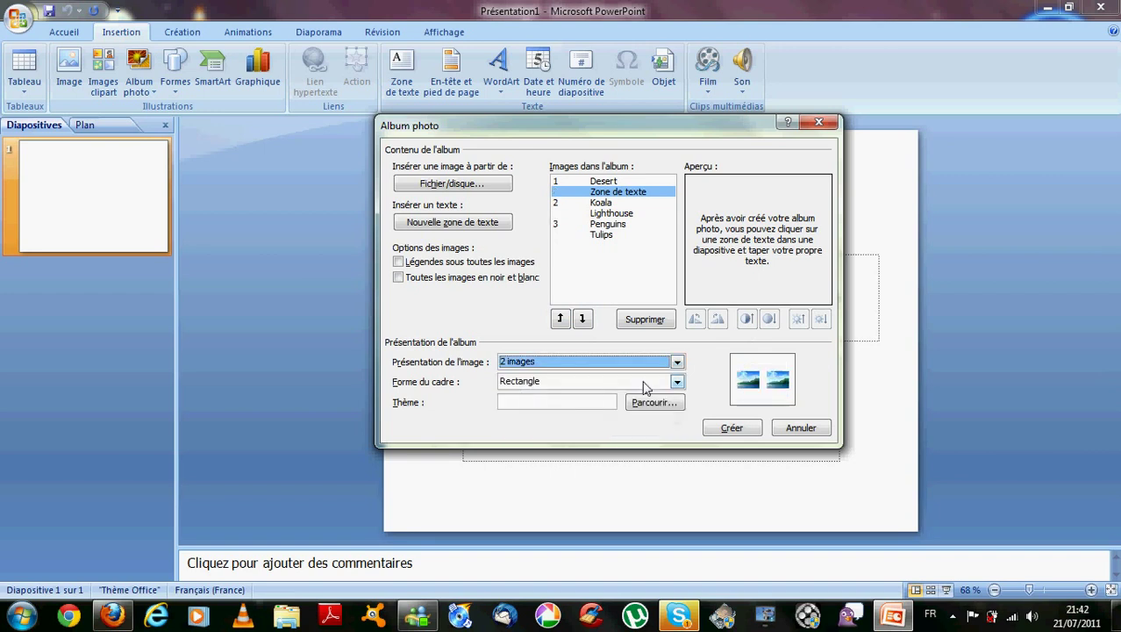
{"action": "left_click", "coordinate": [677, 365]}
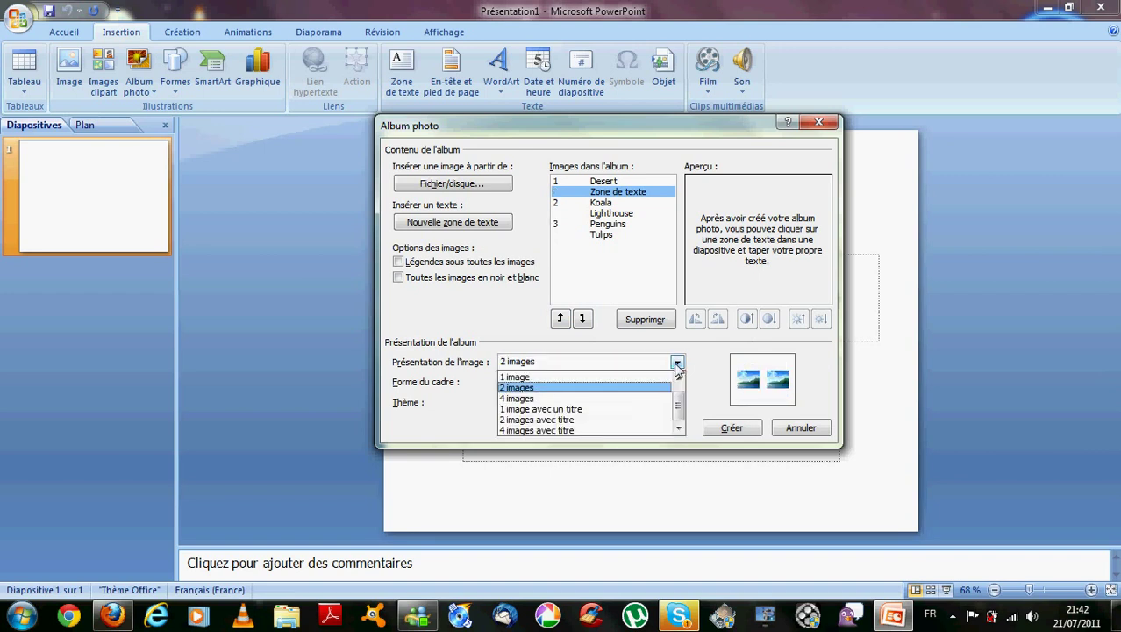
{"action": "left_click", "coordinate": [518, 399]}
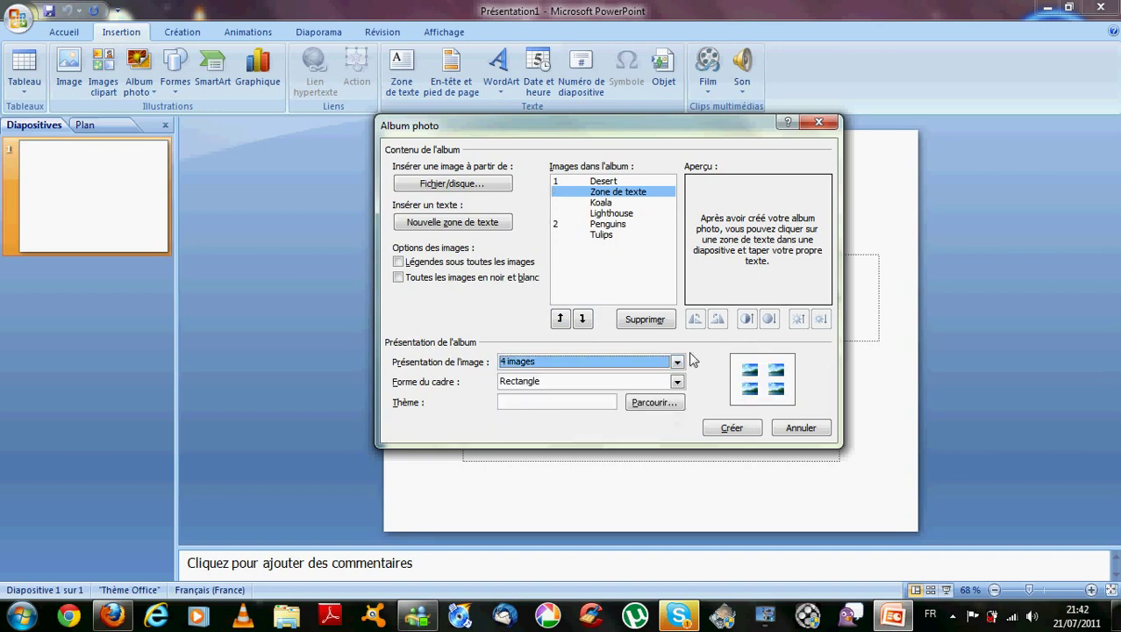
Create the album with the layout "1 image avec un titre" and the frame shape "Rectangle à coins arrondis"
{"action": "left_click", "coordinate": [678, 363]}
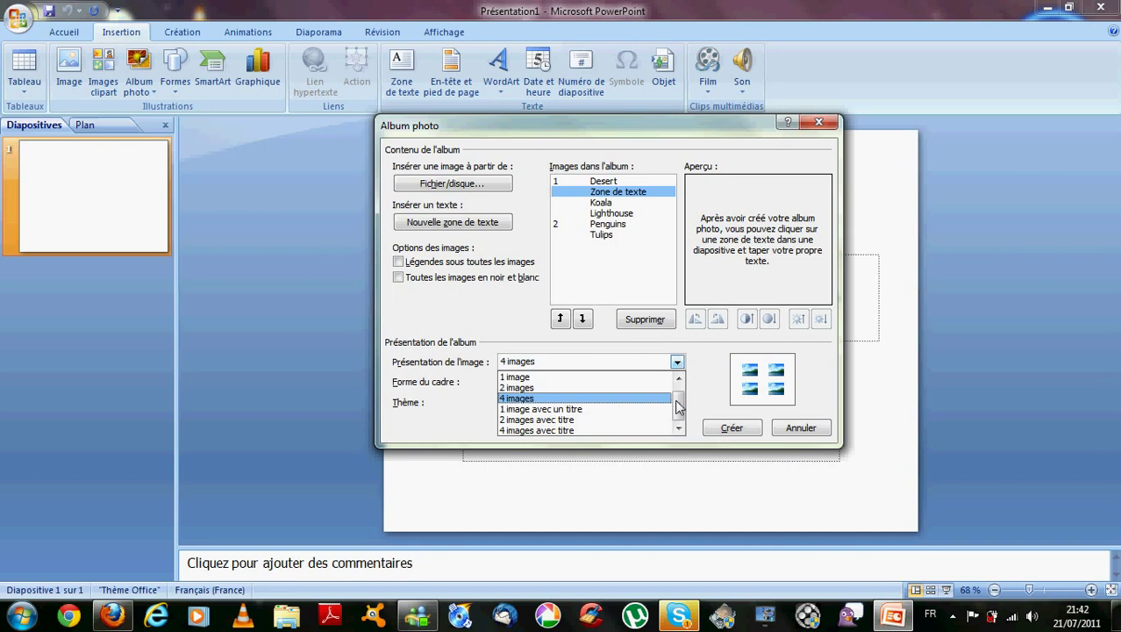
{"action": "left_click", "coordinate": [572, 411]}
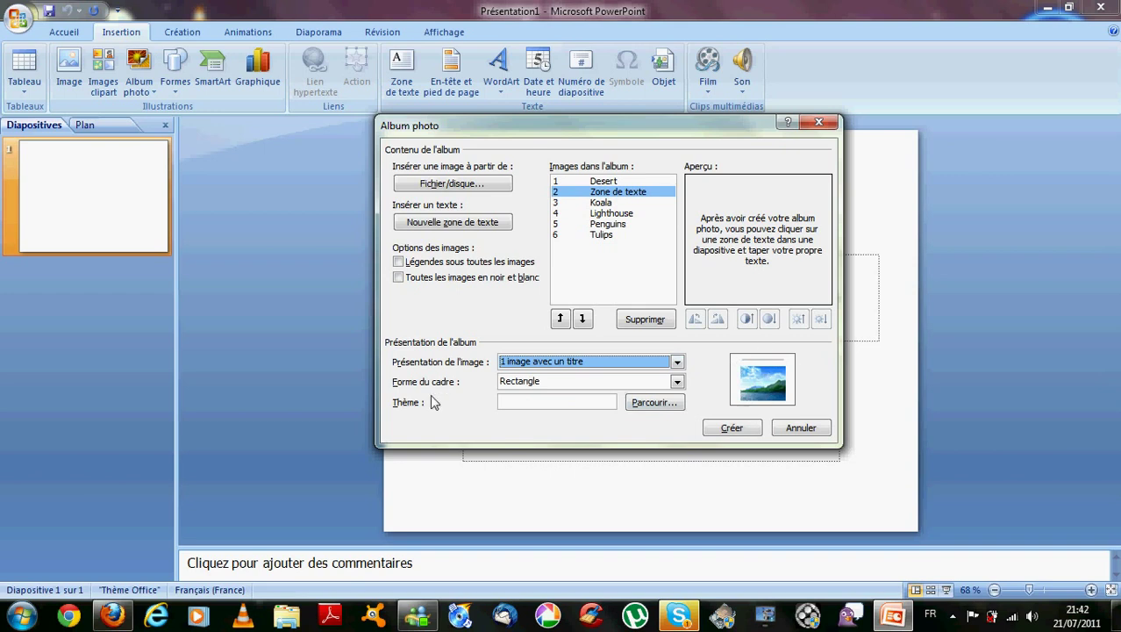
{"action": "left_click", "coordinate": [677, 384]}
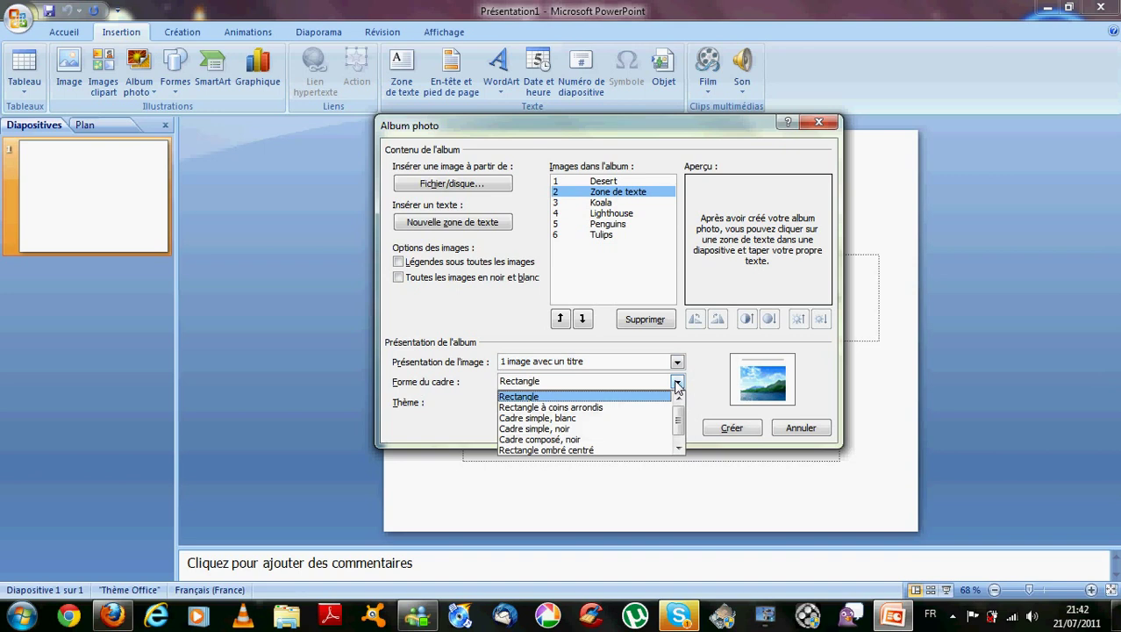
{"action": "mouse_move", "coordinate": [677, 421]}
{"action": "left_mouse_down"}
{"action": "mouse_move", "coordinate": [681, 440]}
{"action": "mouse_move", "coordinate": [679, 421]}
{"action": "left_mouse_up"}
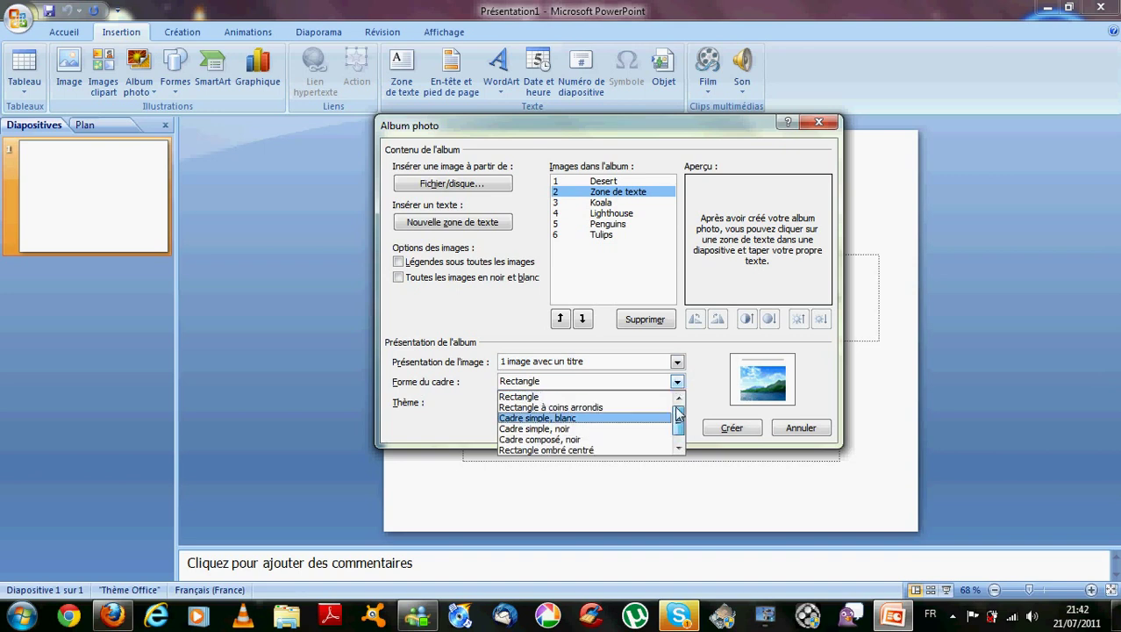
{"action": "left_click", "coordinate": [587, 409]}
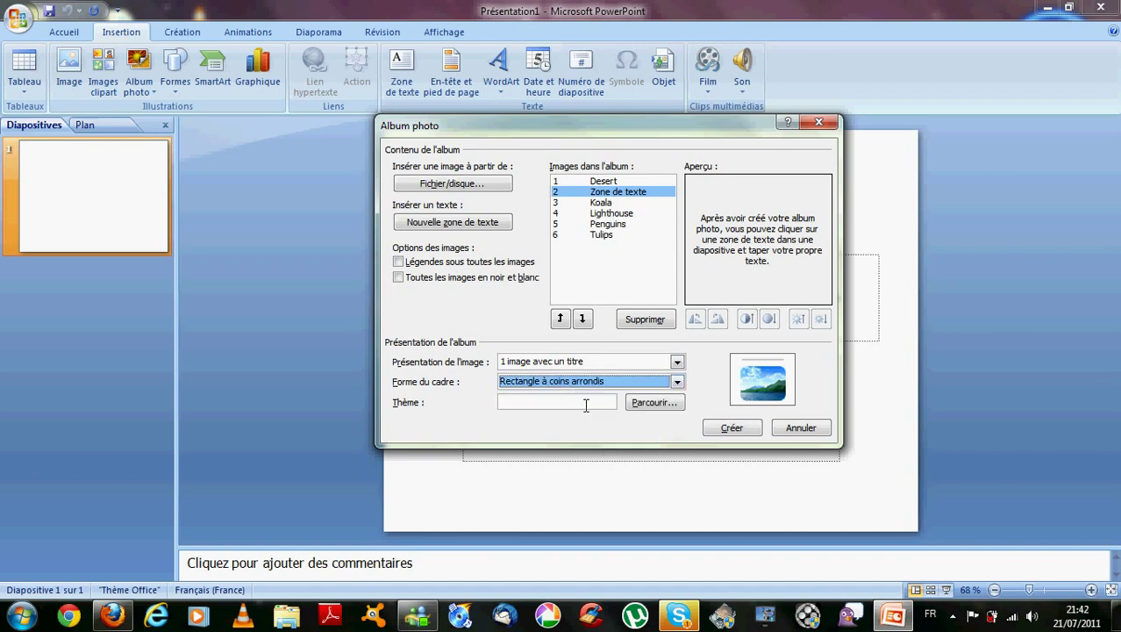
{"action": "mouse_move", "coordinate": [694, 120]}
{"action": "left_mouse_down"}
{"action": "mouse_move", "coordinate": [704, 144]}
{"action": "mouse_move", "coordinate": [703, 121]}
{"action": "left_mouse_up"}
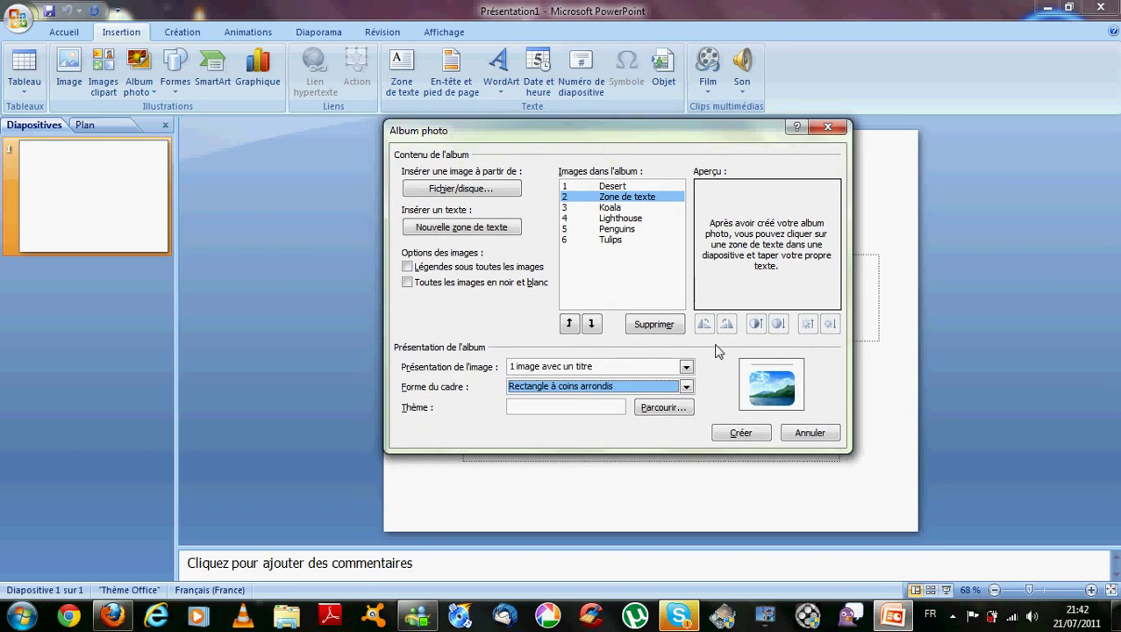
{"action": "left_click", "coordinate": [742, 434]}
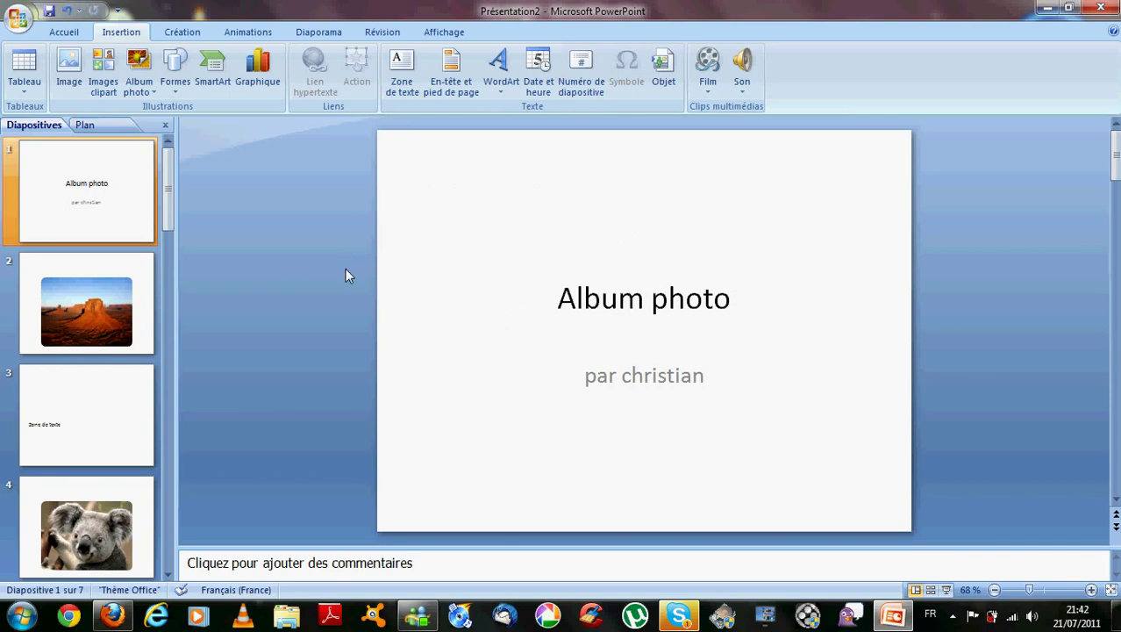
Reopen the photo album for editing, review its Desert and text box entries, and update the album
{"action": "left_click", "coordinate": [143, 89]}
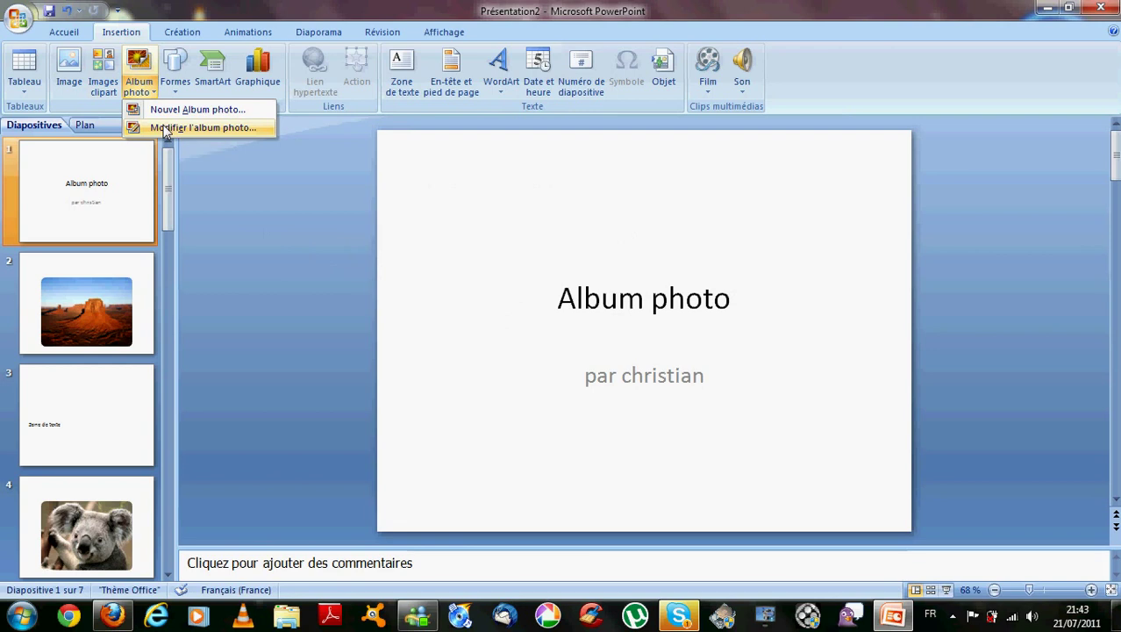
{"action": "left_click", "coordinate": [166, 128]}
{"action": "mouse_move", "coordinate": [635, 110]}
{"action": "left_mouse_down"}
{"action": "mouse_move", "coordinate": [642, 137]}
{"action": "mouse_move", "coordinate": [627, 107]}
{"action": "left_mouse_up"}
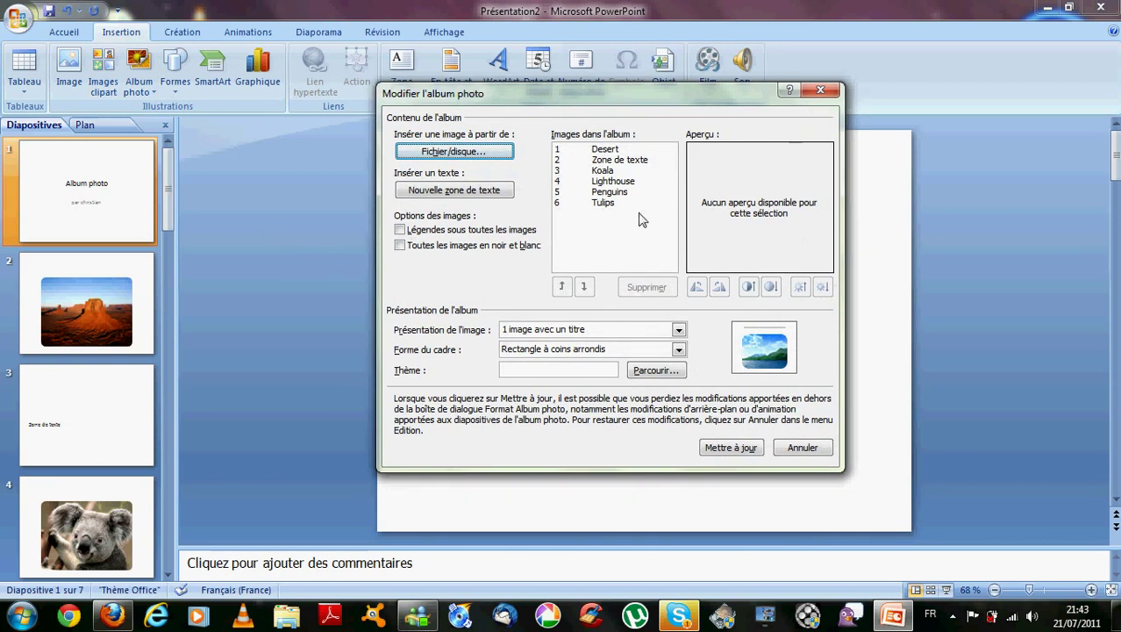
{"action": "left_click", "coordinate": [603, 151]}
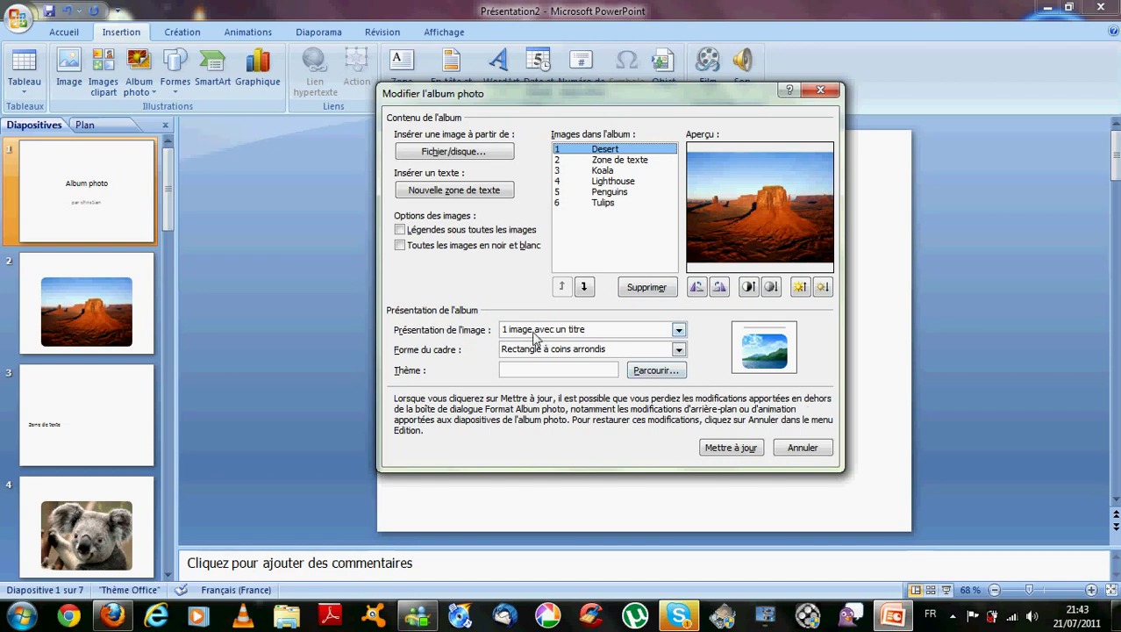
{"action": "left_click", "coordinate": [619, 161]}
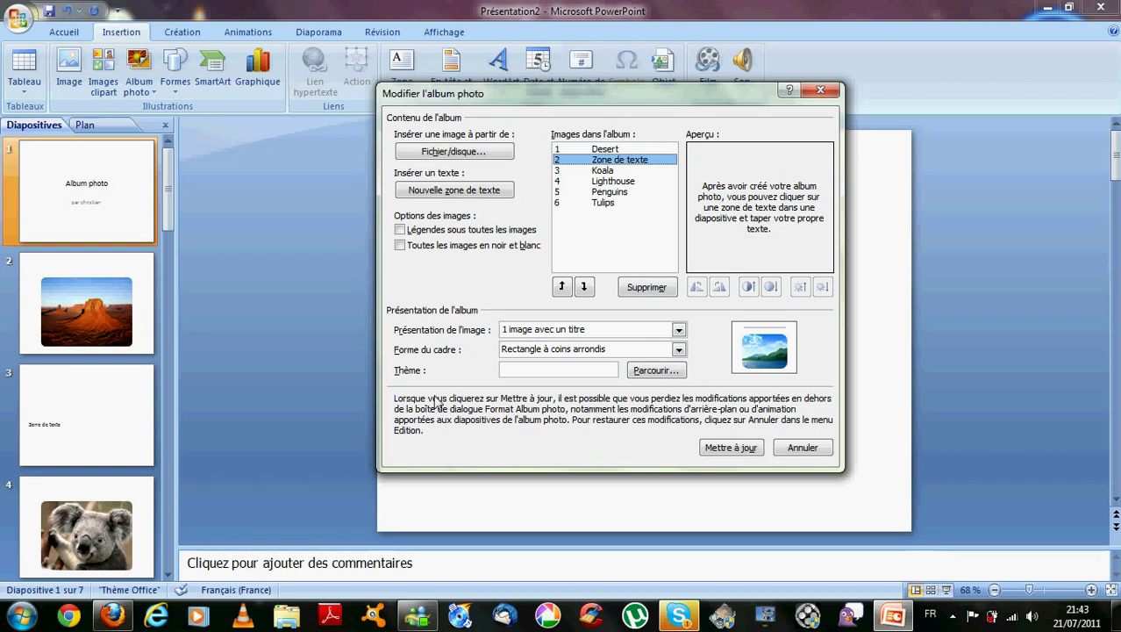
{"action": "left_click", "coordinate": [731, 447]}
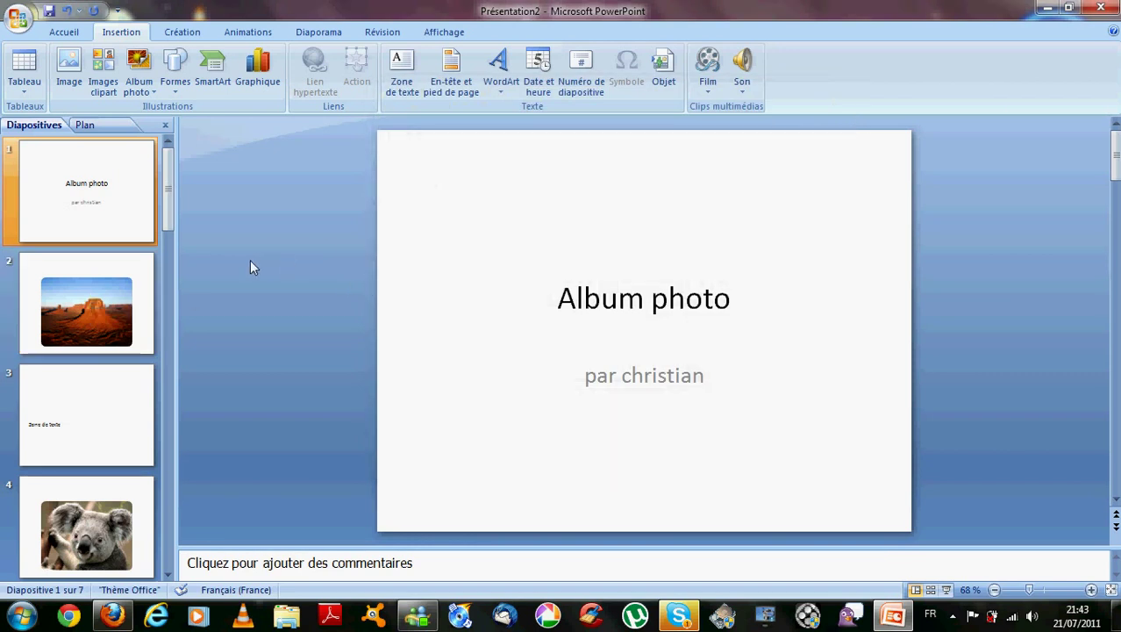
Title the Desert picture slide "Canyons americain"
{"action": "left_click", "coordinate": [114, 303]}
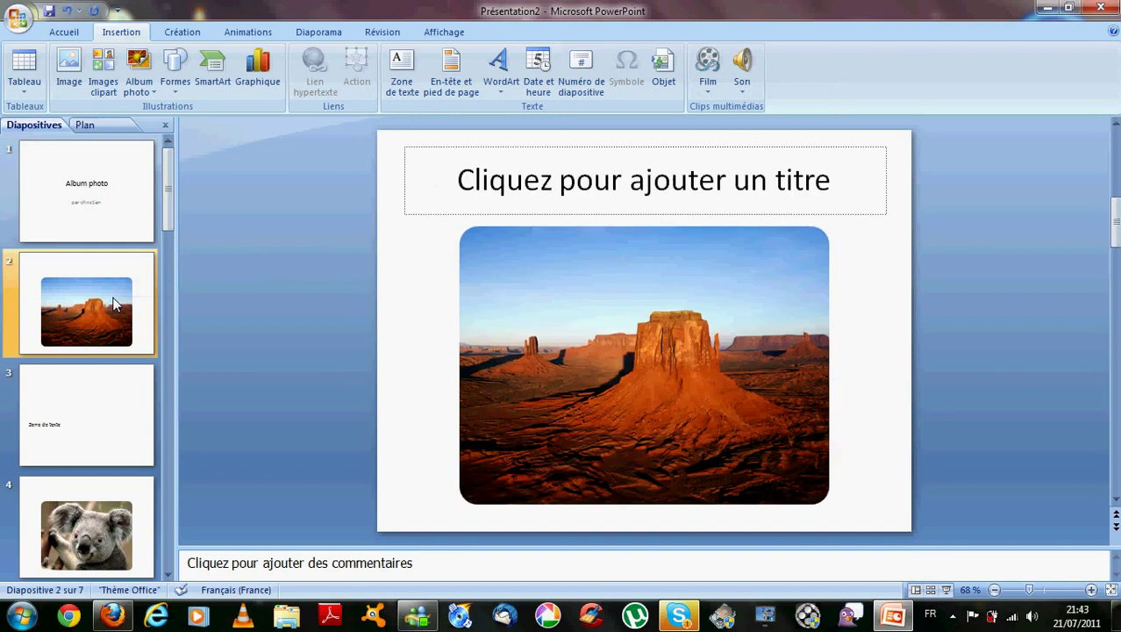
{"action": "left_click", "coordinate": [500, 185]}
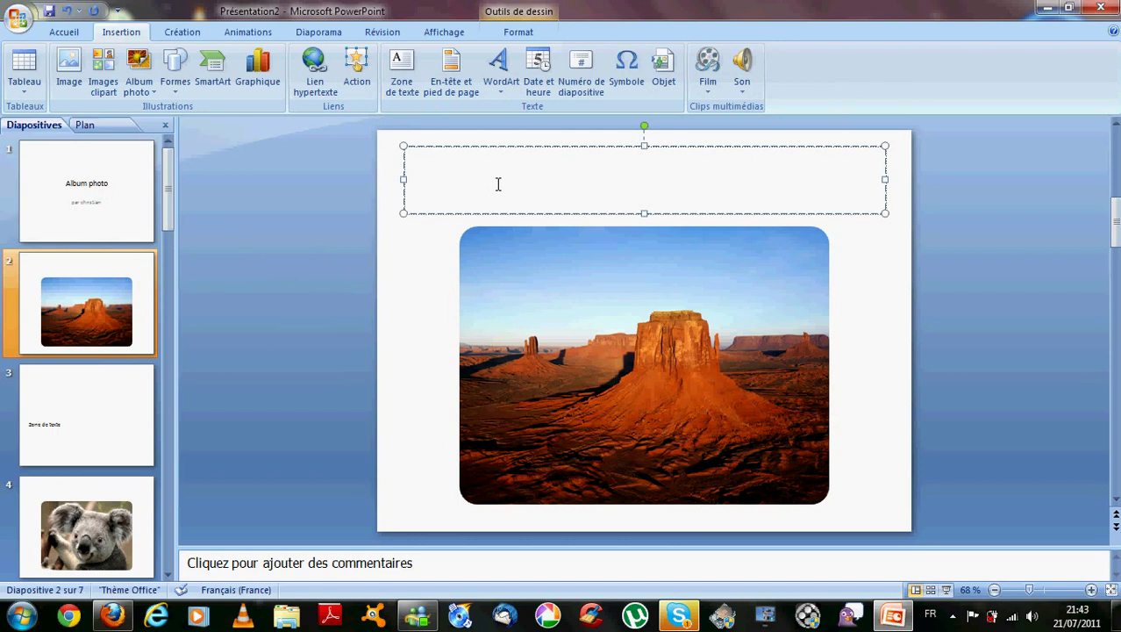
{"action": "type", "text": "can"}
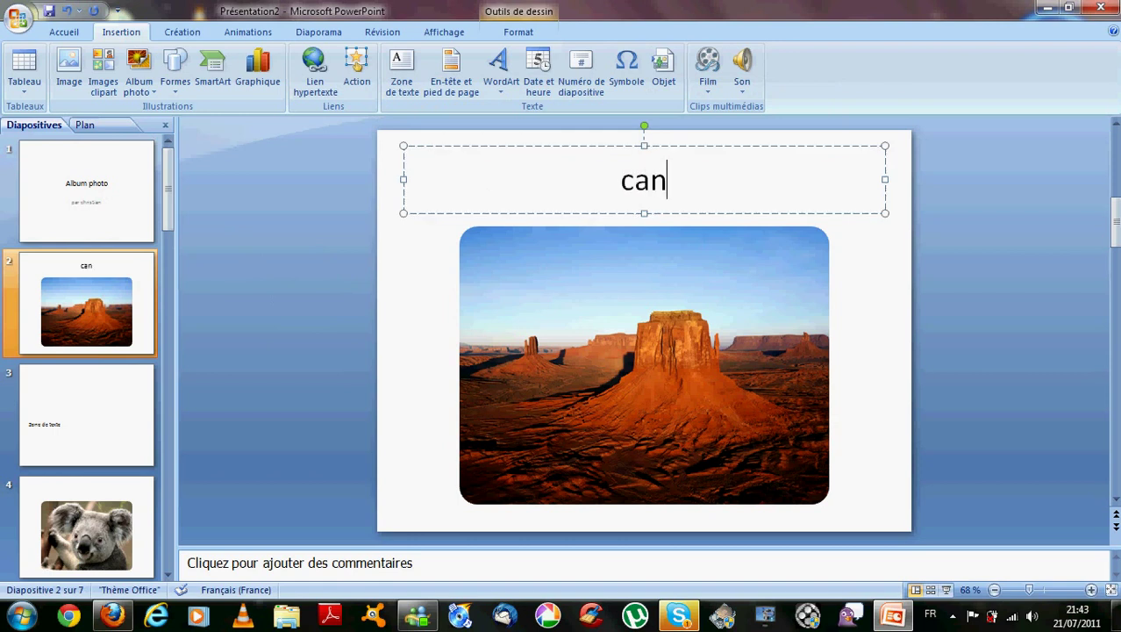
{"action": "type", "text": "yons"}
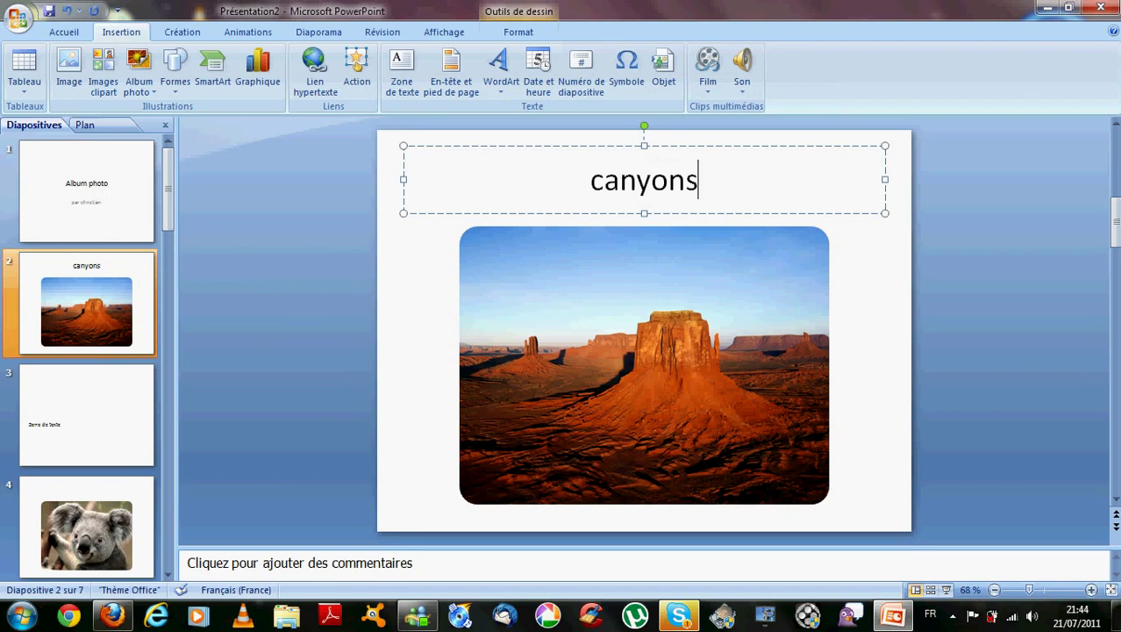
{"action": "type", "text": " amer"}
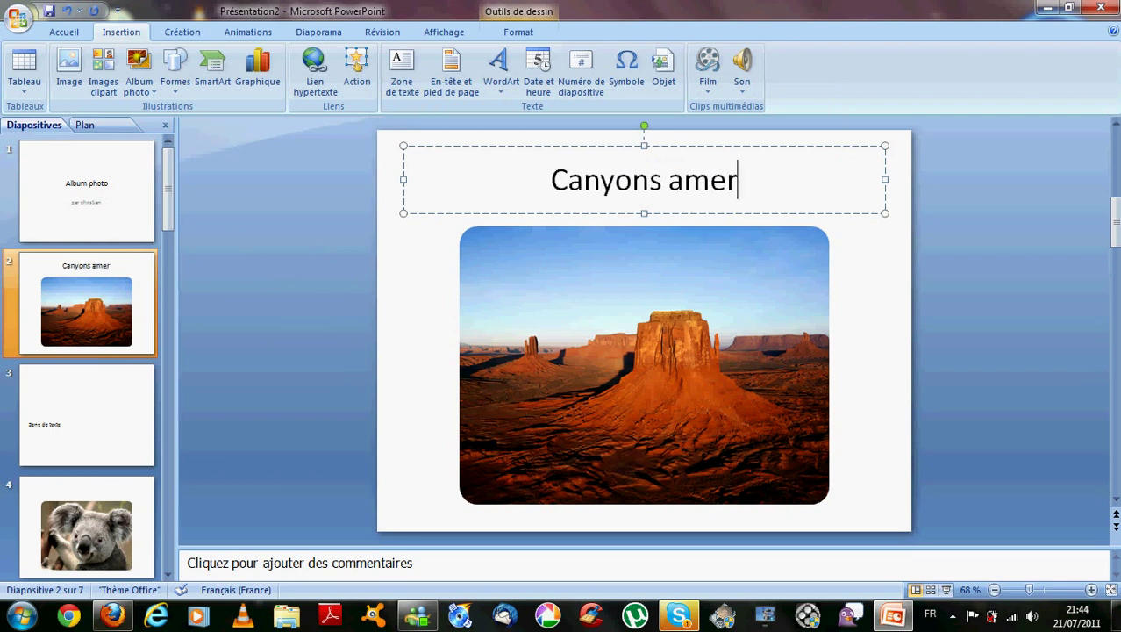
{"action": "type", "text": "icain"}
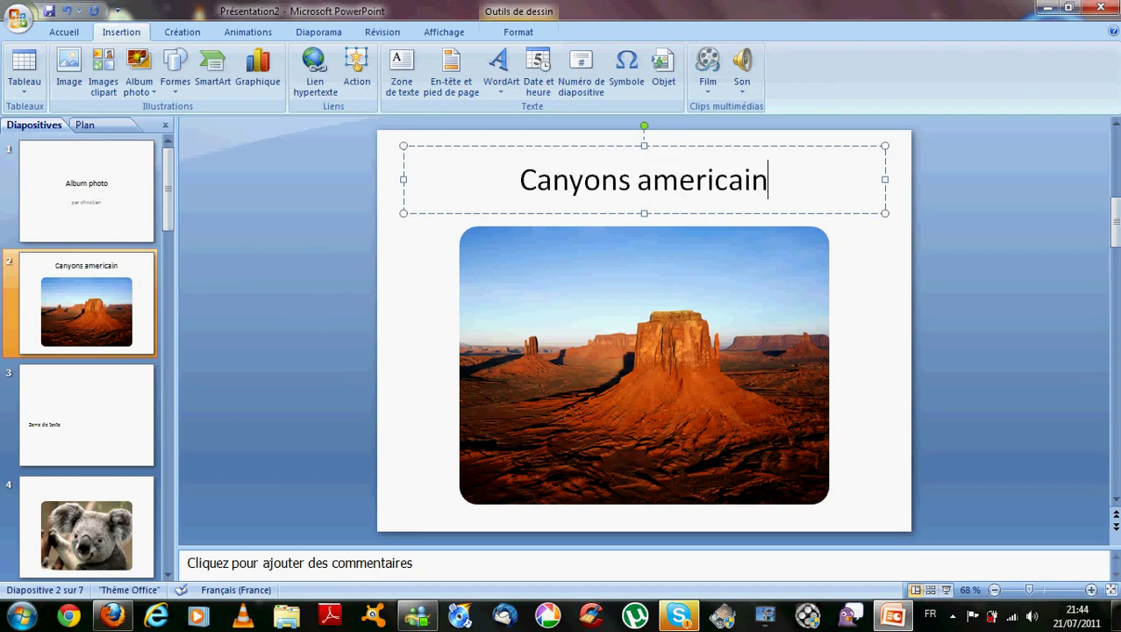
{"action": "left_click", "coordinate": [293, 306]}
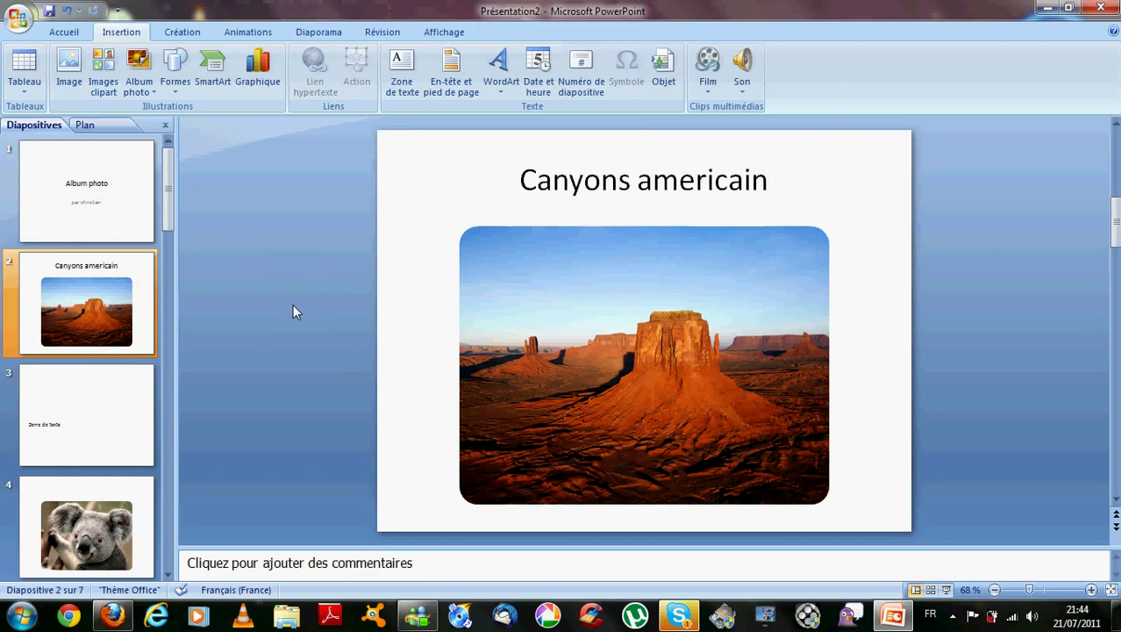
Open slide 3 and examine its empty title placeholder and the "Zone de texte" text box
{"action": "scroll", "coordinate": [127, 398], "scroll_direction": "down", "scroll_amount": 2}
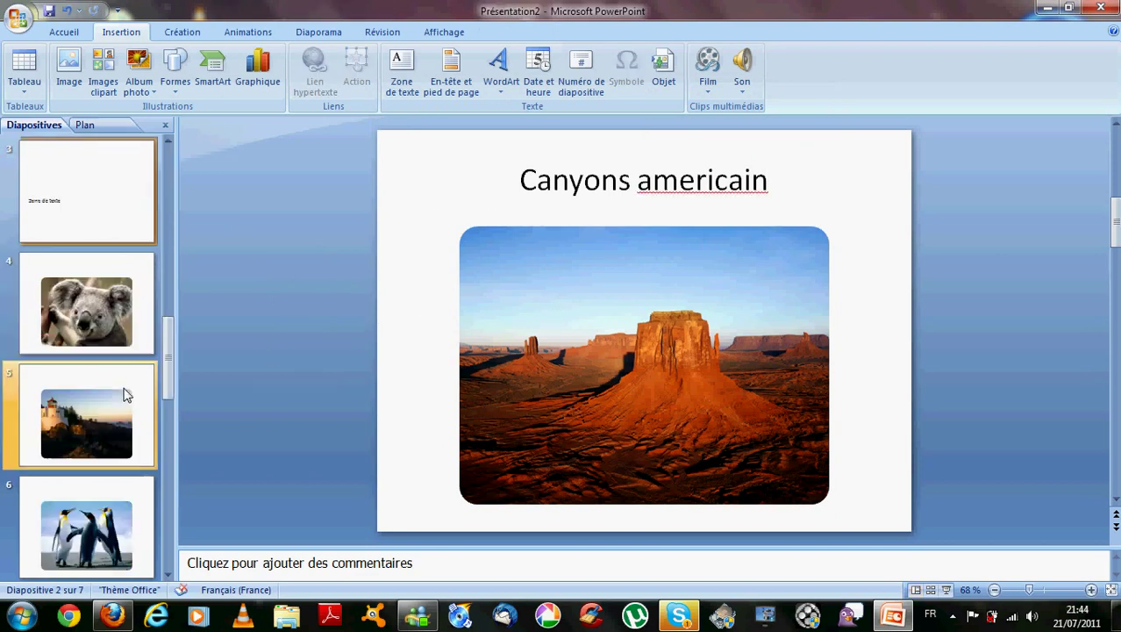
{"action": "scroll", "coordinate": [117, 322], "scroll_direction": "up", "scroll_amount": 1}
{"action": "left_click", "coordinate": [102, 304]}
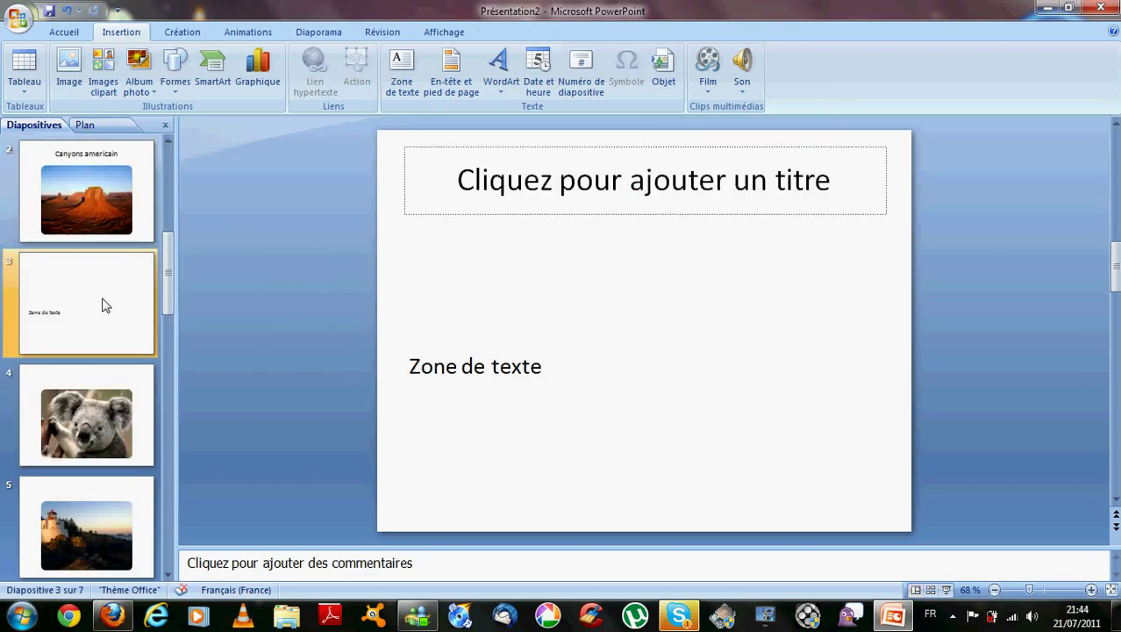
{"action": "left_click", "coordinate": [555, 181]}
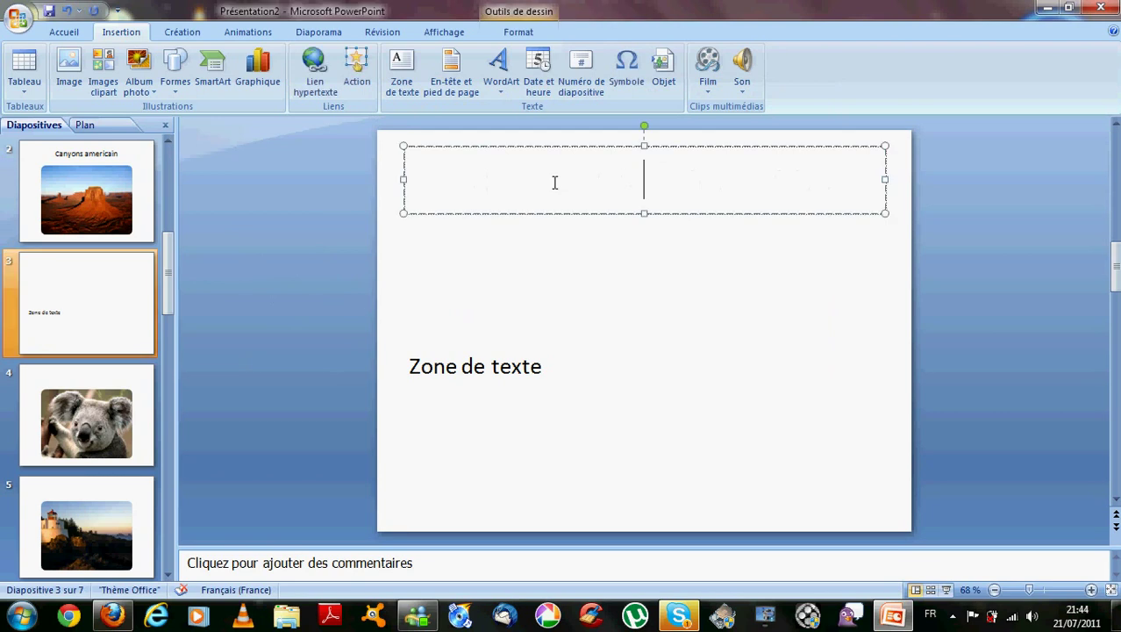
{"action": "left_click", "coordinate": [511, 366]}
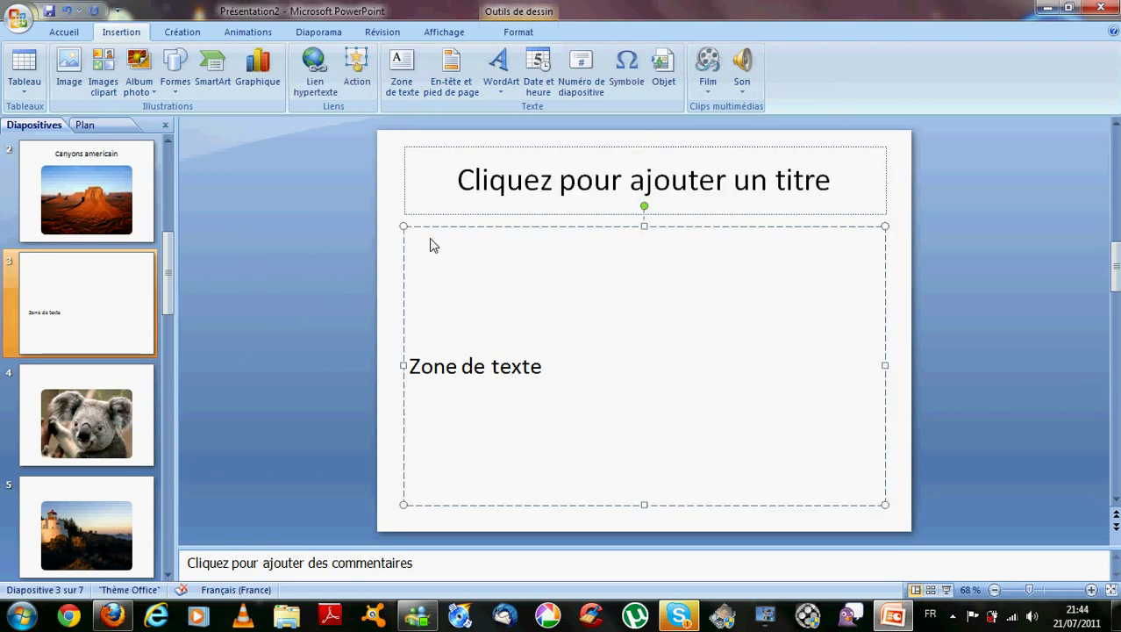
{"action": "scroll", "coordinate": [104, 403], "scroll_direction": "down", "scroll_amount": 3}
{"action": "scroll", "coordinate": [104, 403], "scroll_direction": "up", "scroll_amount": 4}
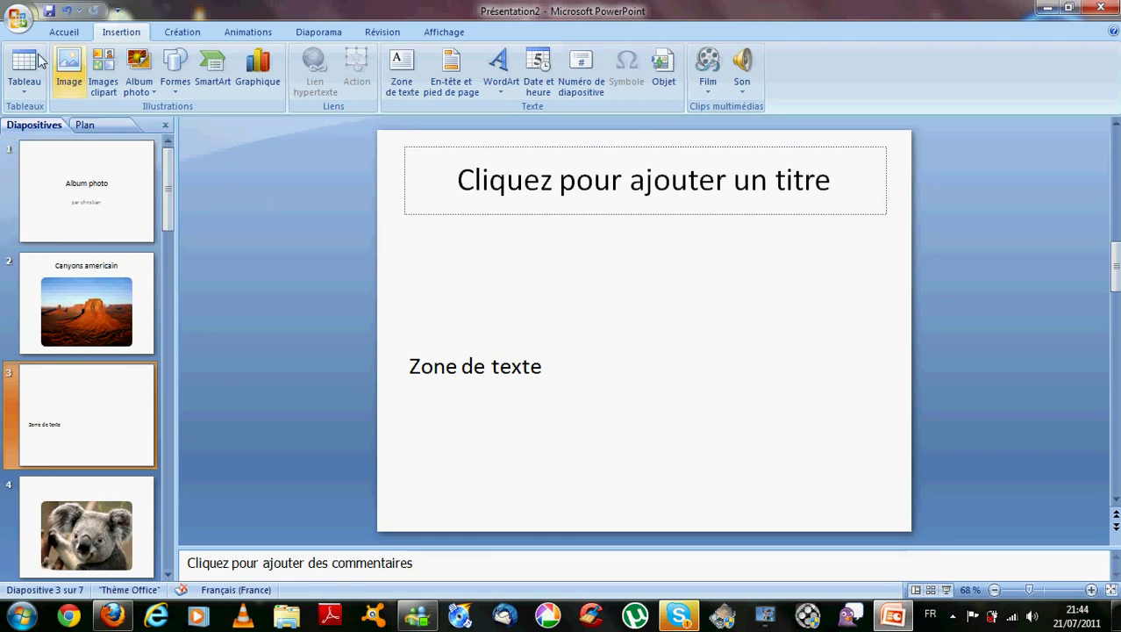
Save the album as the PowerPoint presentation "Album photo.pptx" in the Bureau folder and close PowerPoint
{"action": "left_click", "coordinate": [17, 16]}
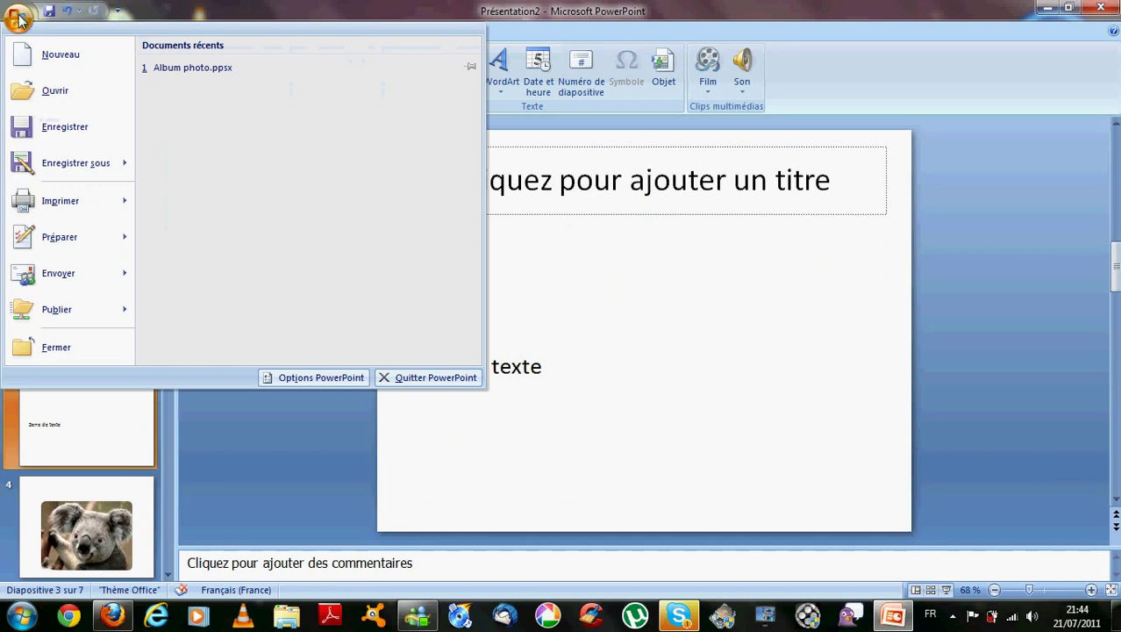
{"action": "mouse_move", "coordinate": [56, 168]}
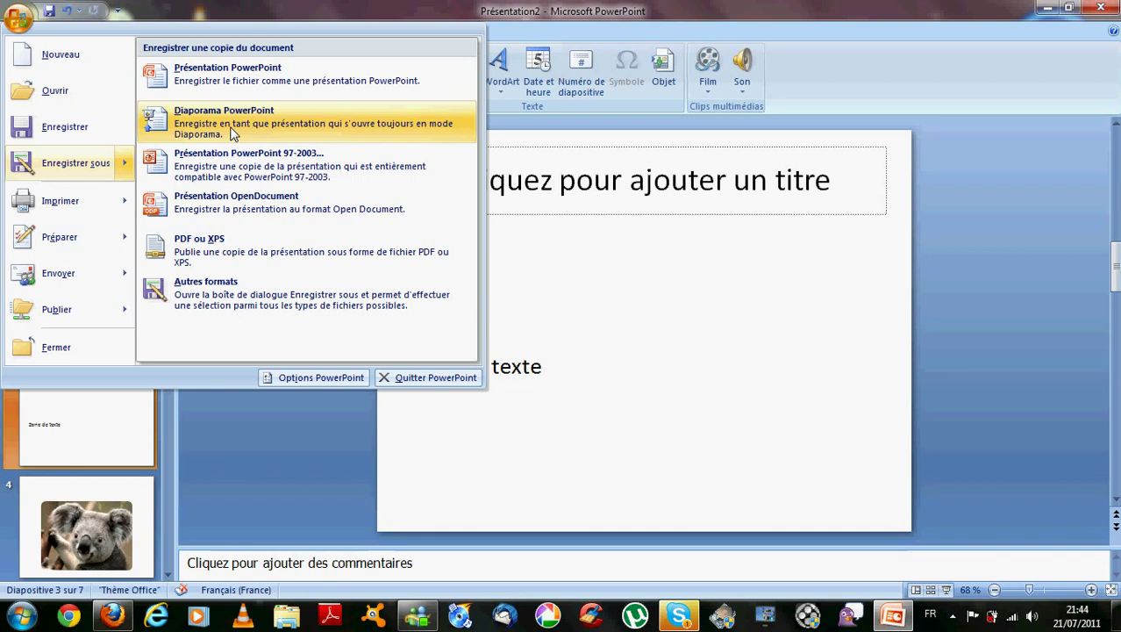
{"action": "left_click", "coordinate": [205, 79]}
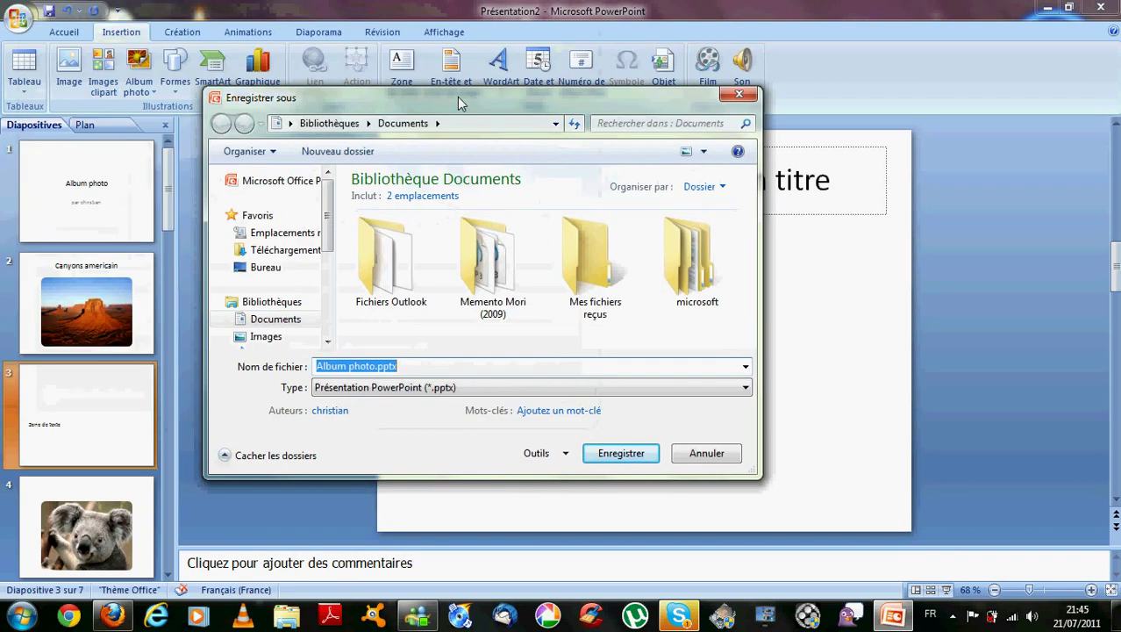
{"action": "left_click", "coordinate": [263, 268]}
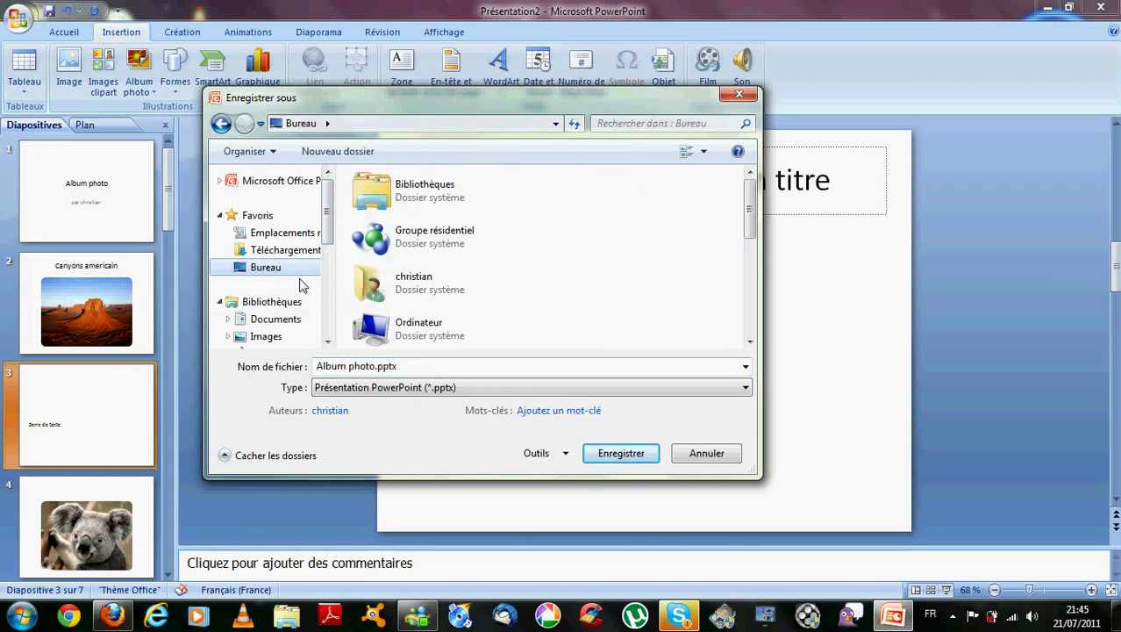
{"action": "left_click", "coordinate": [612, 458]}
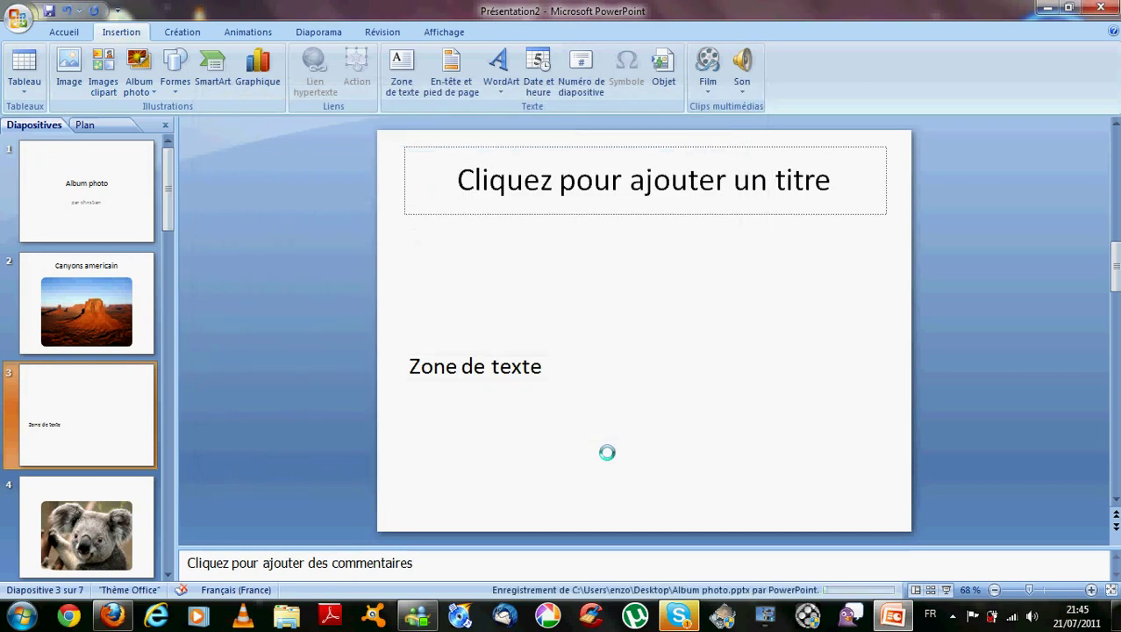
{"action": "left_click", "coordinate": [1112, 6]}
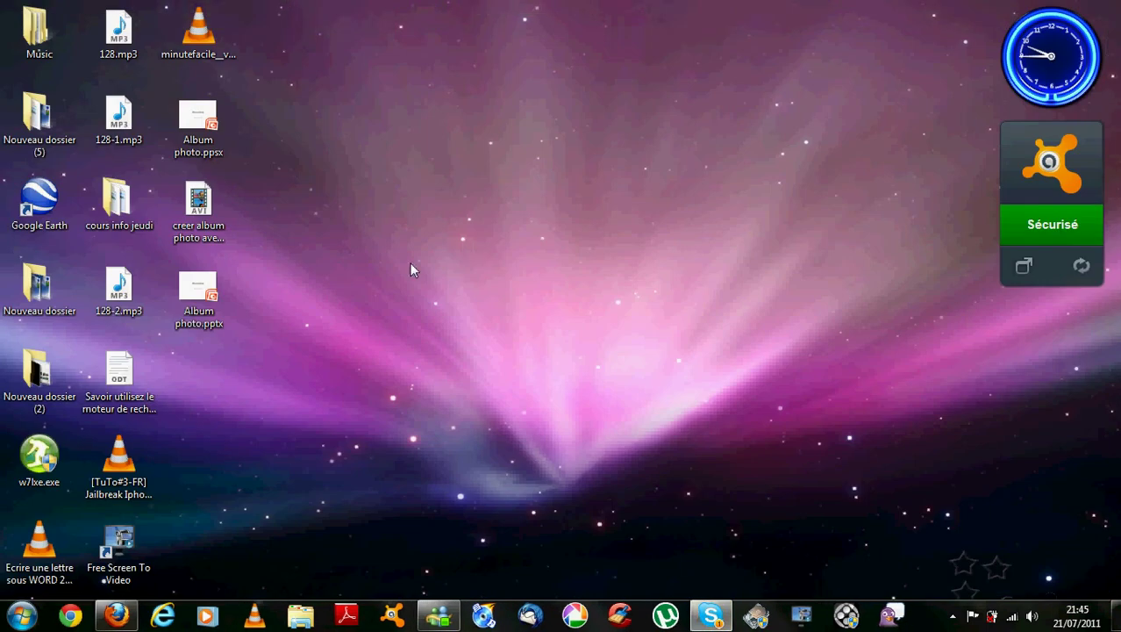
Reopen "Album photo.pptx" from the desktop, look through its slides from first to last, and close it
{"action": "double_click", "coordinate": [201, 285]}
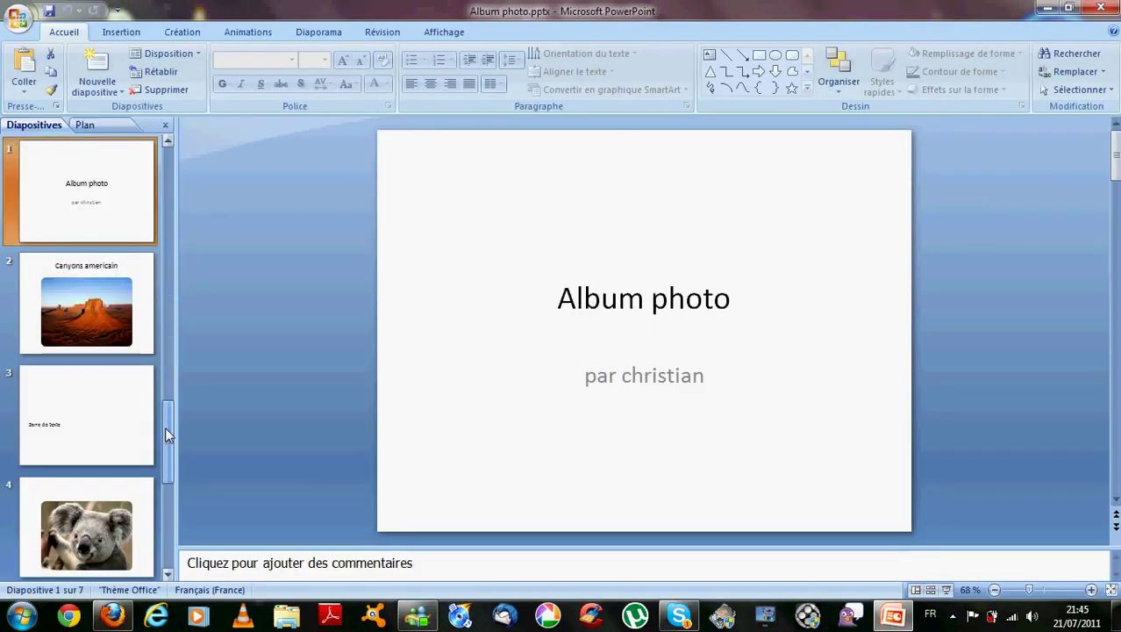
{"action": "scroll", "coordinate": [164, 421], "scroll_direction": "down", "scroll_amount": 5}
{"action": "scroll", "coordinate": [105, 368], "scroll_direction": "up", "scroll_amount": 5}
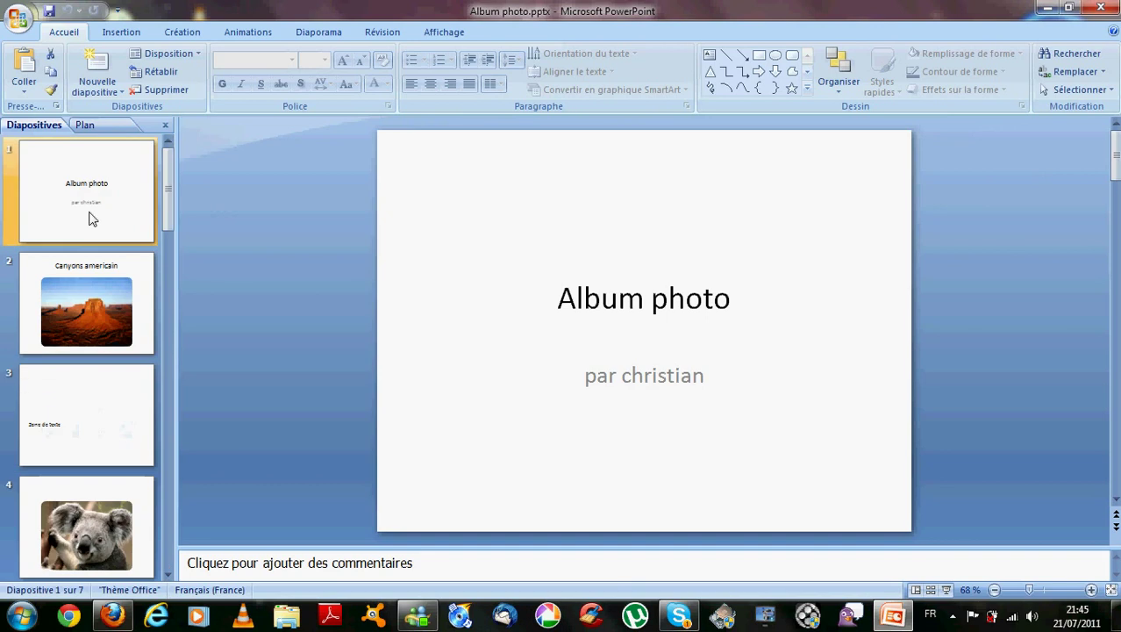
{"action": "scroll", "coordinate": [105, 246], "scroll_direction": "down", "scroll_amount": 5}
{"action": "scroll", "coordinate": [121, 315], "scroll_direction": "up", "scroll_amount": 5}
{"action": "scroll", "coordinate": [103, 200], "scroll_direction": "down", "scroll_amount": 5}
{"action": "scroll", "coordinate": [106, 360], "scroll_direction": "up", "scroll_amount": 5}
{"action": "scroll", "coordinate": [76, 196], "scroll_direction": "down", "scroll_amount": 5}
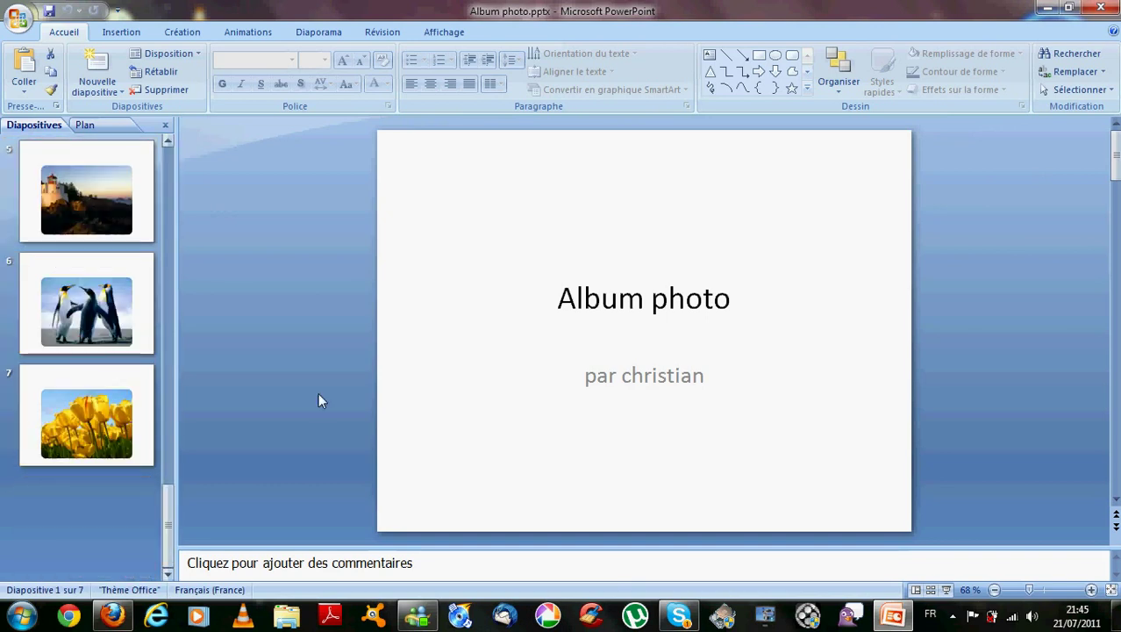
{"action": "left_click", "coordinate": [1103, 8]}
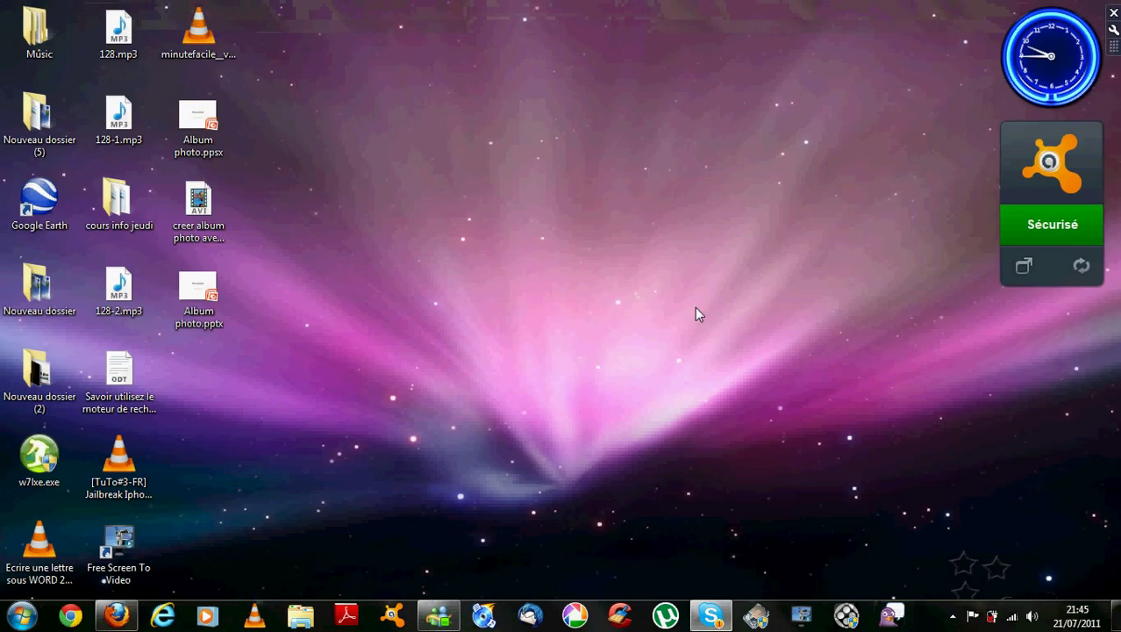